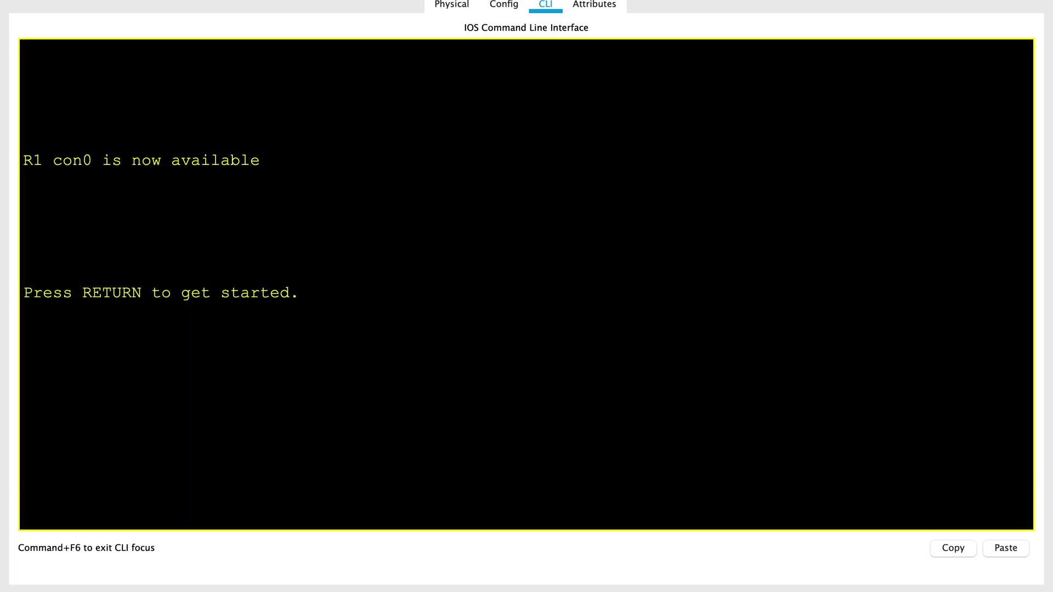
Step: Enter privileged mode and global configuration mode on R1
key(Return)
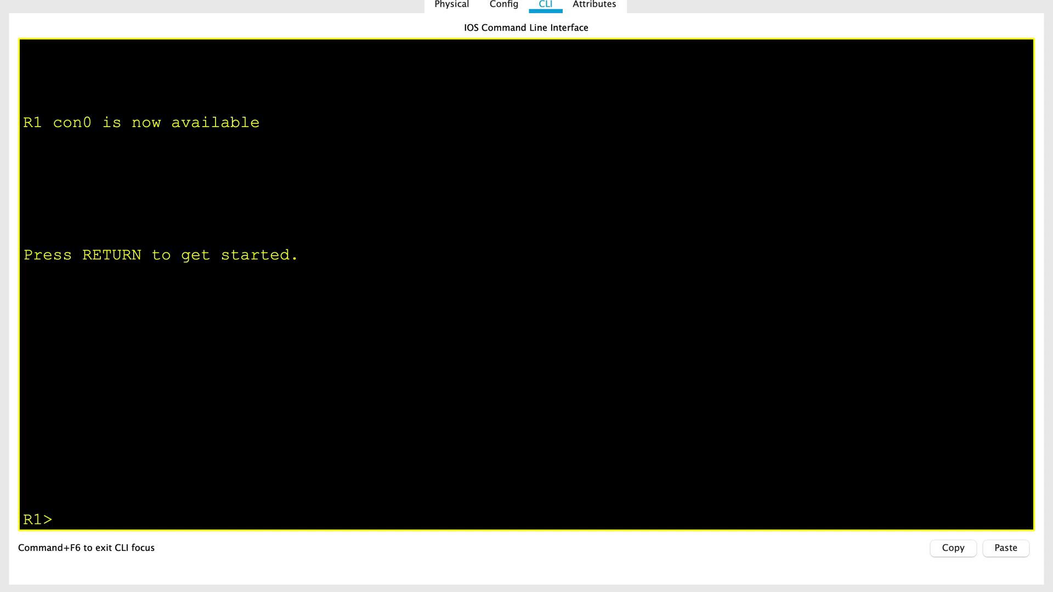
text(en)
key(Return)
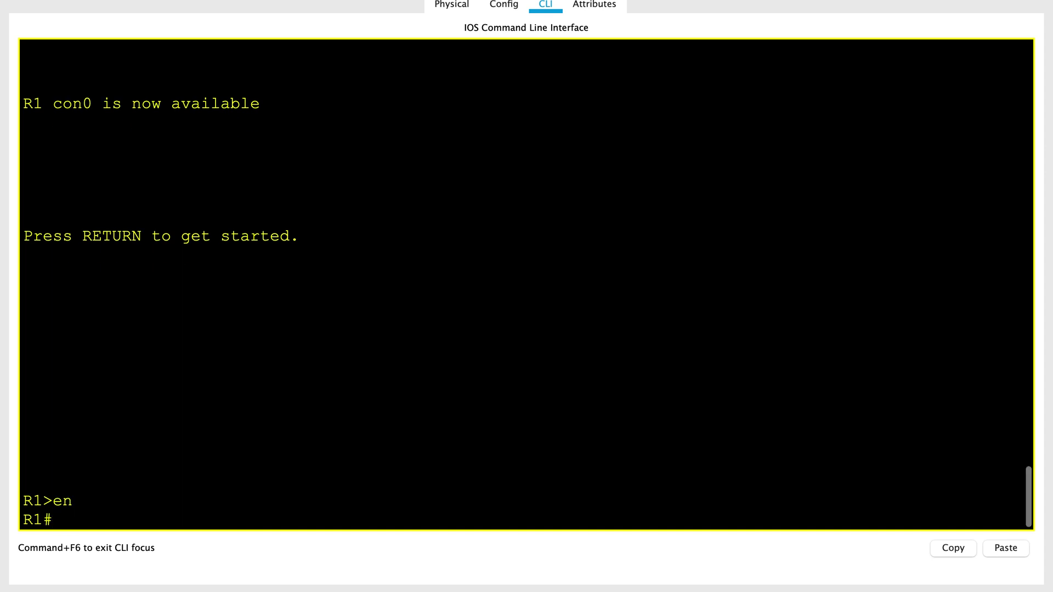
text(conf t)
key(Return)
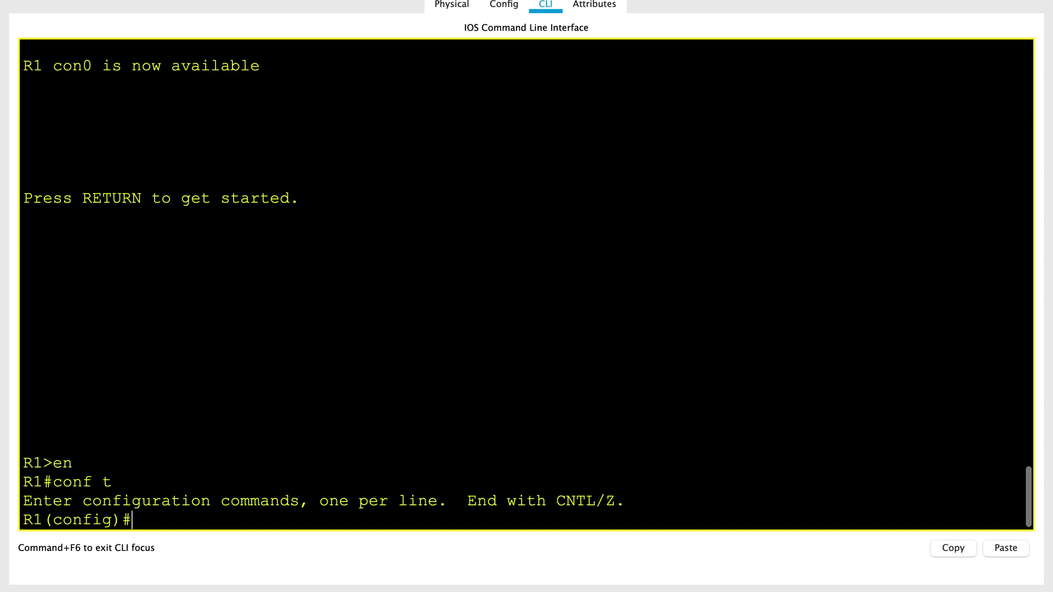
Step: Disable CDP globally on R1 with no cdp run and exit configuration mode
text(cd)
key(Tab)
text(?)
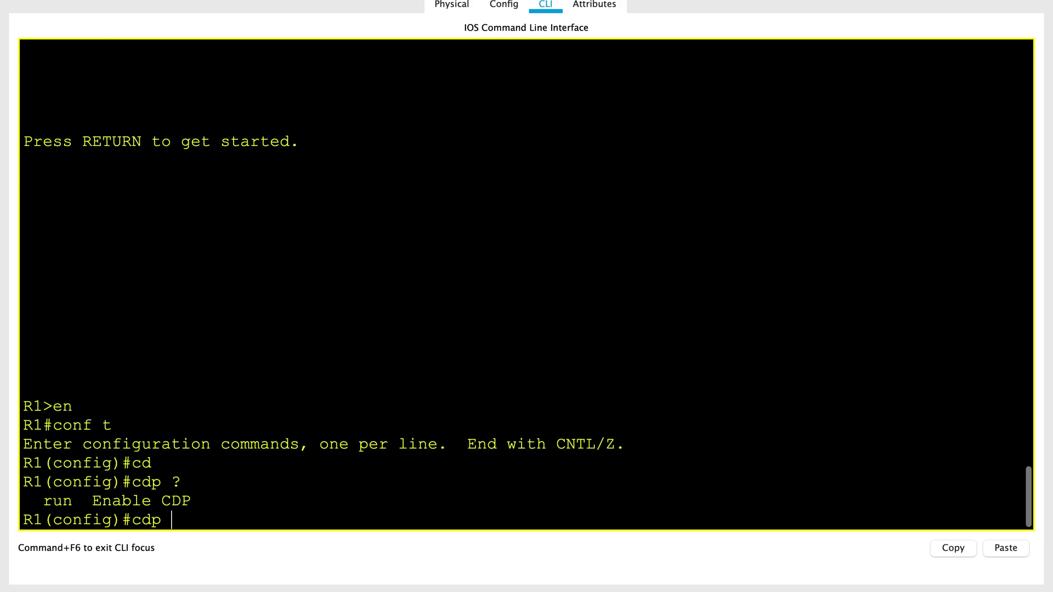
text(ru)
key(Tab)
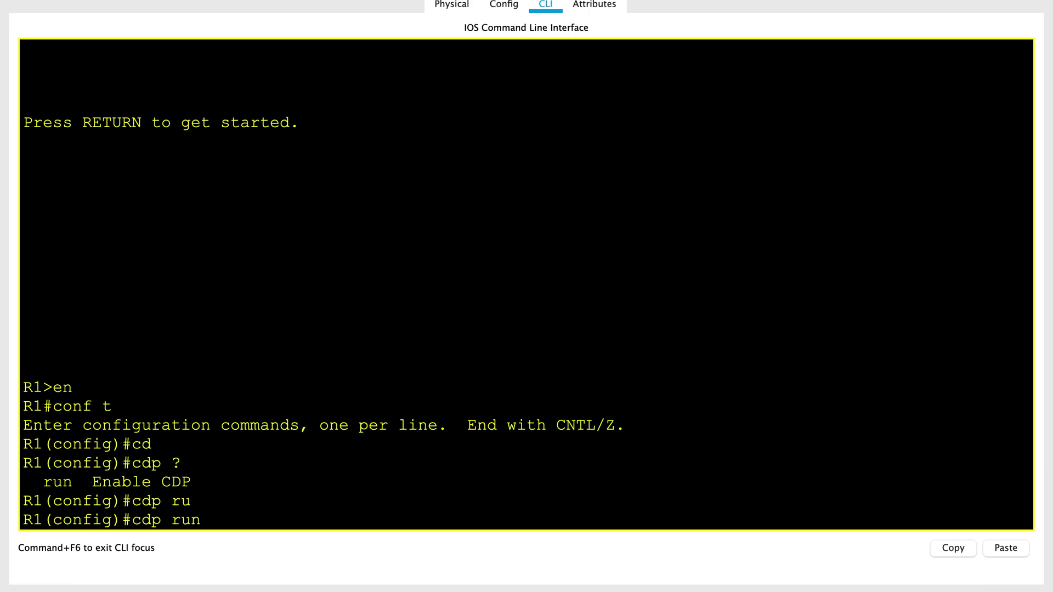
key(ctrl+a)
text(no)
key(Return)
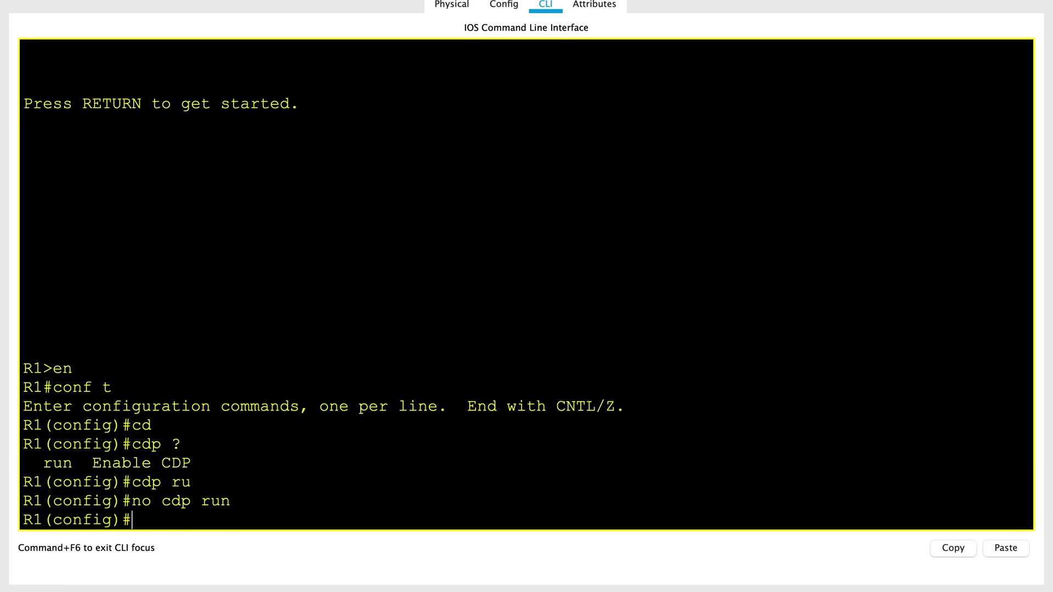
key(ctrl+z)
Step: Run show cdp to confirm R1 reports CDP is not enabled
key(Return)
text(sho)
key(Tab)
text(cd)
key(Tab)
key(Return)
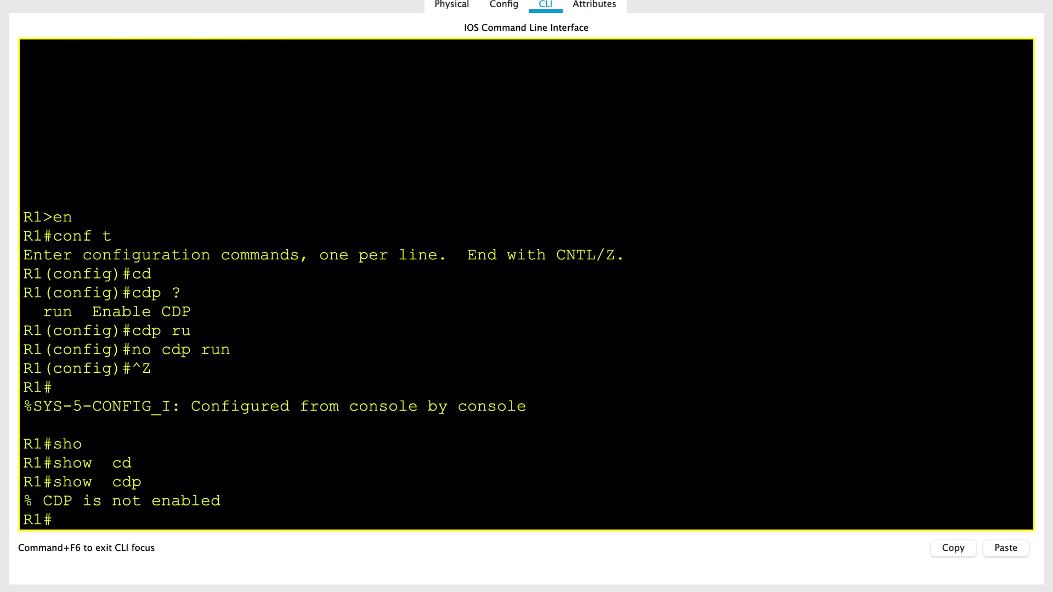
Step: Re-enable CDP globally on R1 with cdp run from global configuration mode
drag(220, 500, 2, 499)
click(154, 480)
text(conf t)
key(Return)
text(cd)
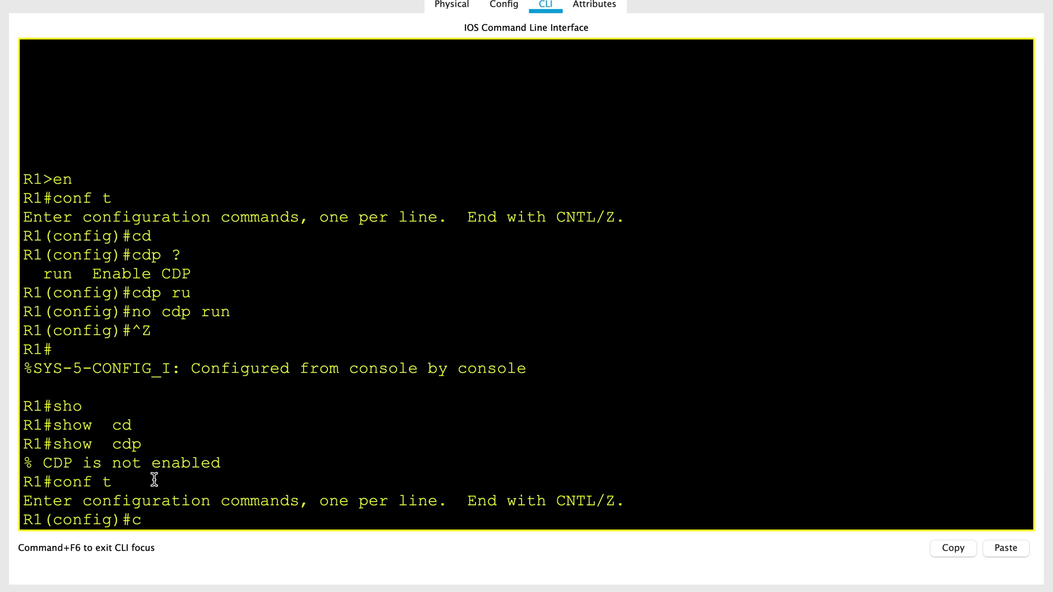
key(Tab)
text(ru)
key(Tab)
key(Return)
Step: Exit configuration and rerun show cdp: 60-second updates, 180-second holdtime, CDPv2 enabled
key(ctrl+z)
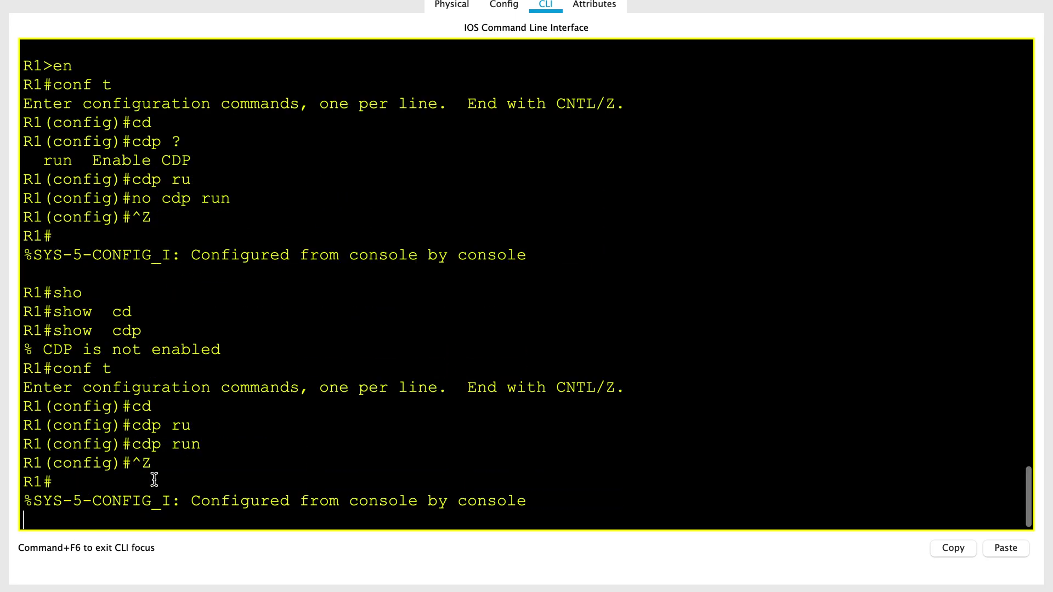
key(Up)
key(Up)
key(Return)
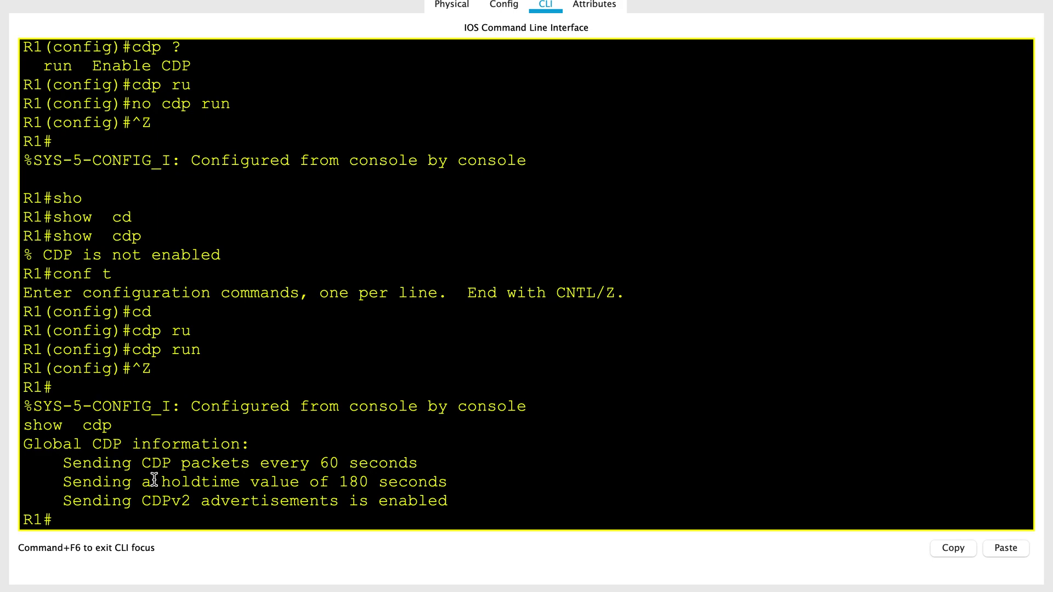
Step: Enter global configuration and attempt to select interface FastEthernet 0/0
text(conf t)
key(Return)
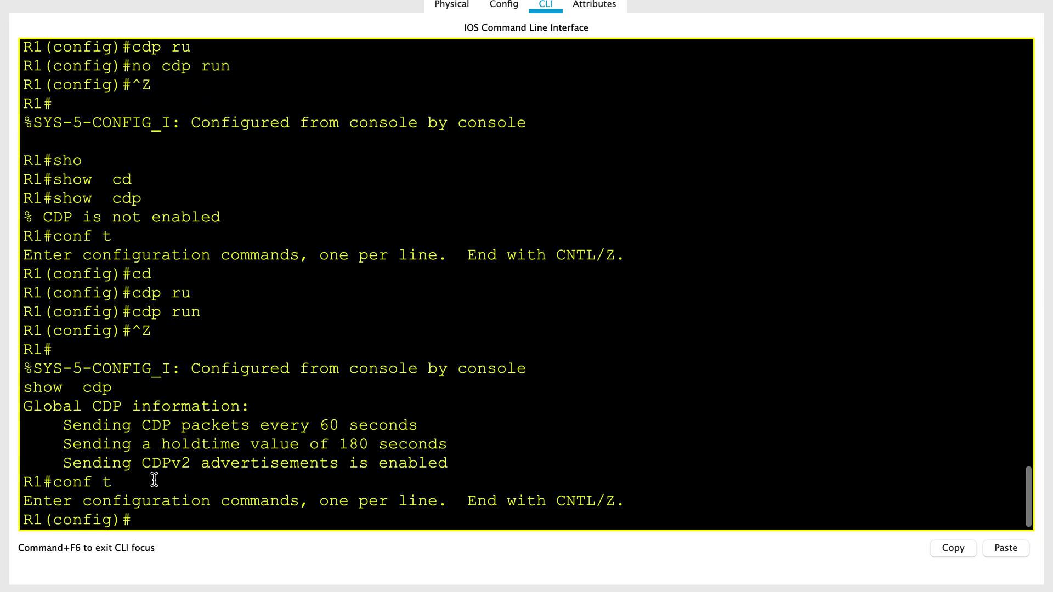
text(int)
key(Tab)
text(fa)
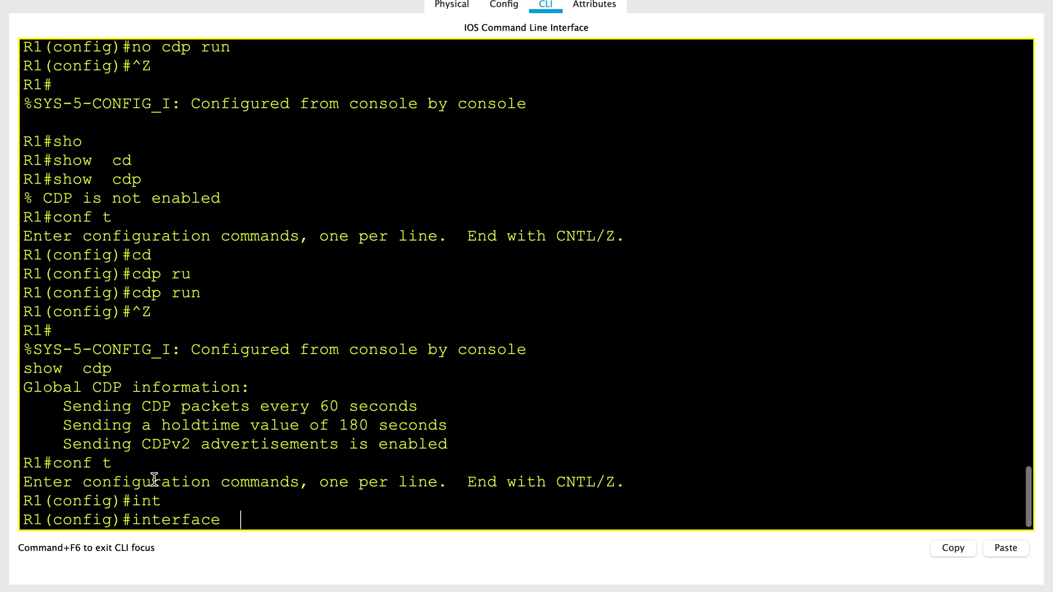
text(s)
key(Tab)
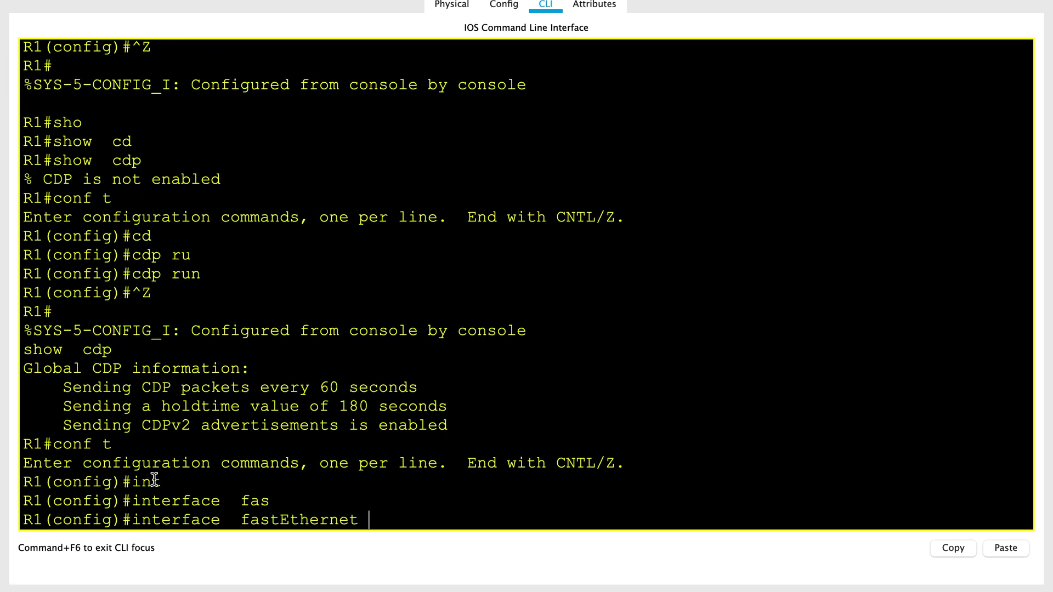
text(0/0)
key(Return)
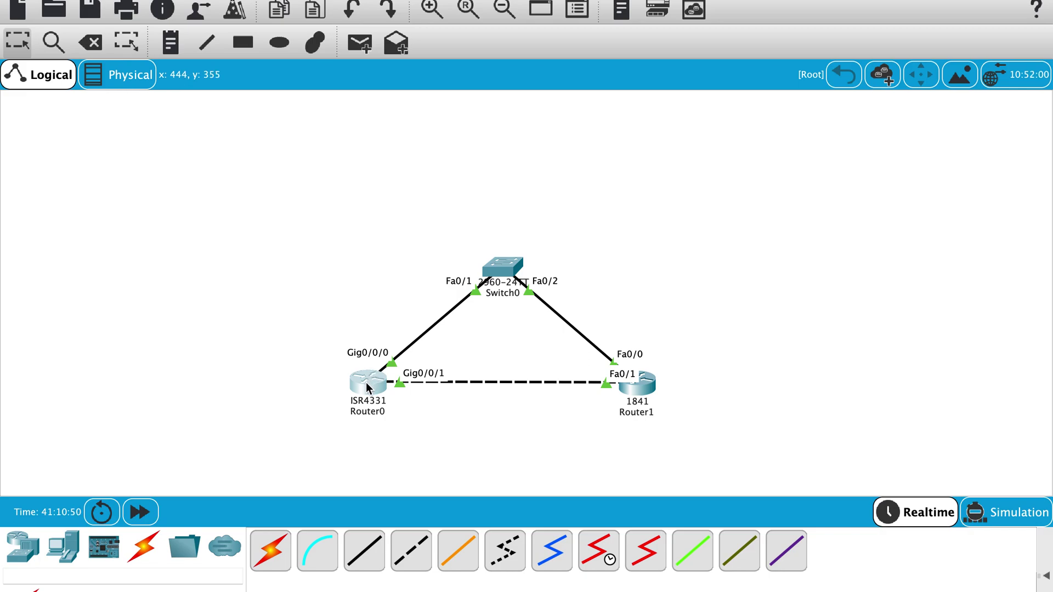
Step: Return to R1's command line and select interface GigabitEthernet 0/0/0
mouse_move(366, 382)
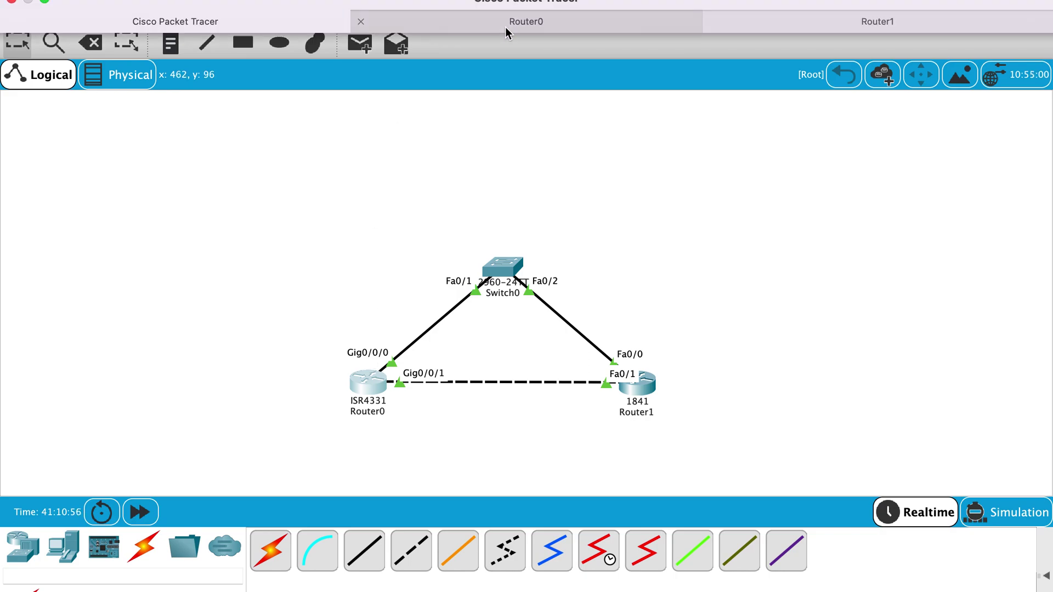
click(503, 23)
text(int)
key(Tab)
text(g)
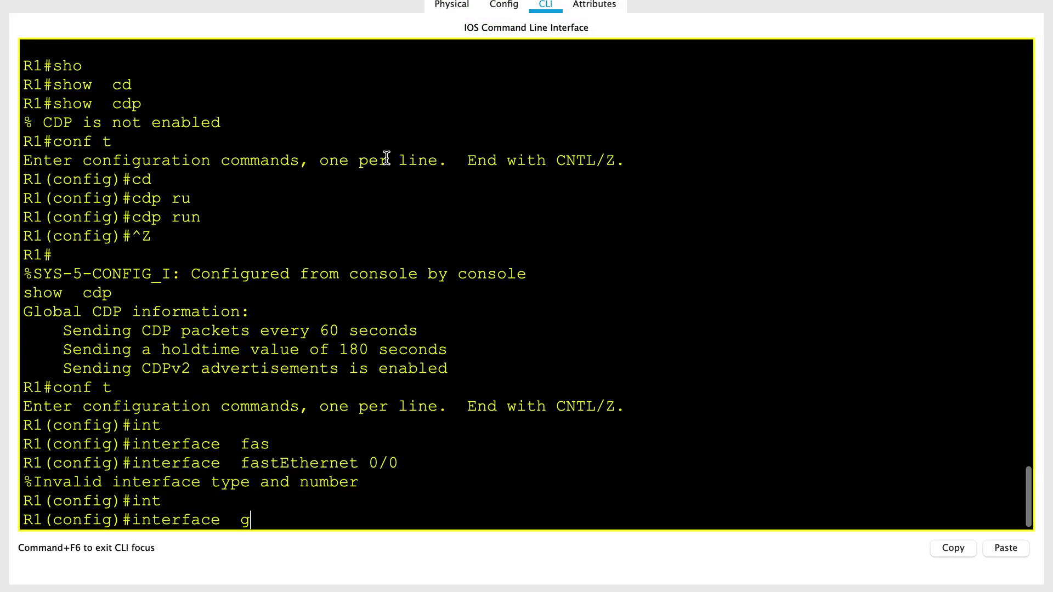
key(Tab)
text(0/0/0)
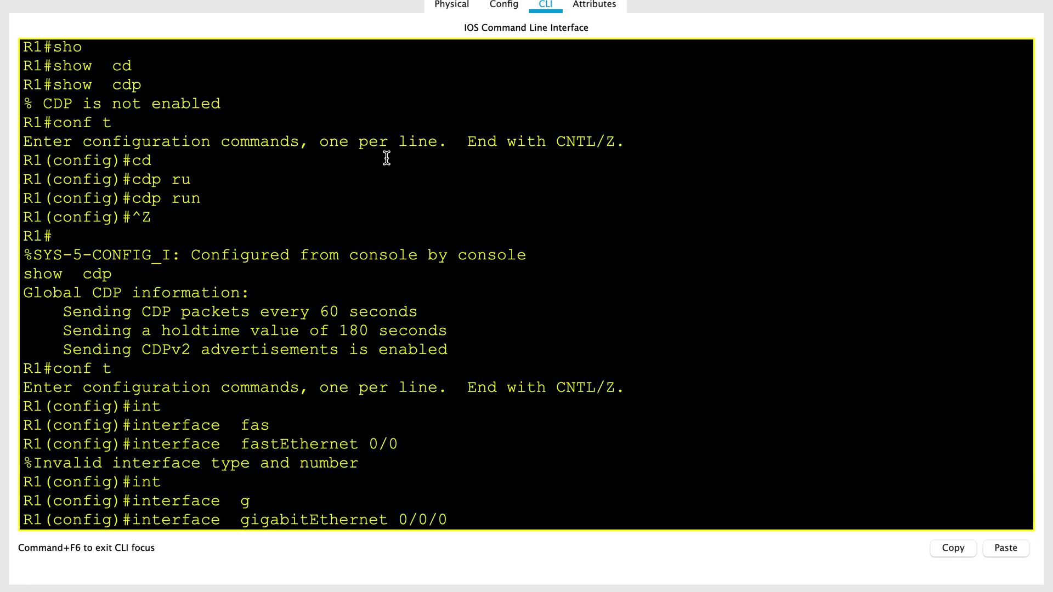
key(Return)
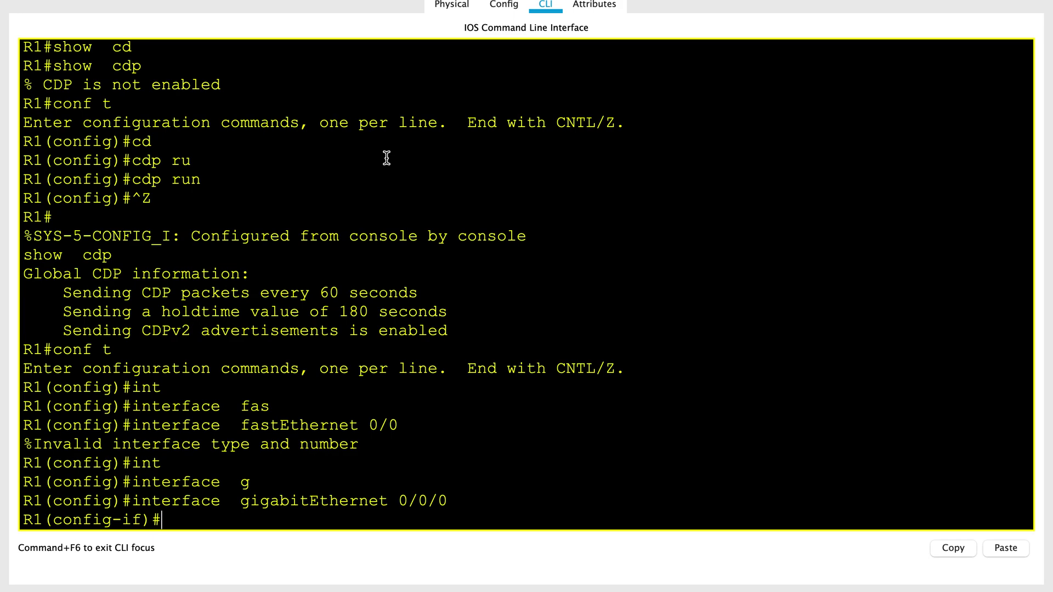
Step: Disable CDP on GigabitEthernet 0/0/0 with no cdp enable and leave configuration mode
text(l)
key(BackSpace)
text(no cd)
key(Tab)
text(ru)
key(Tab)
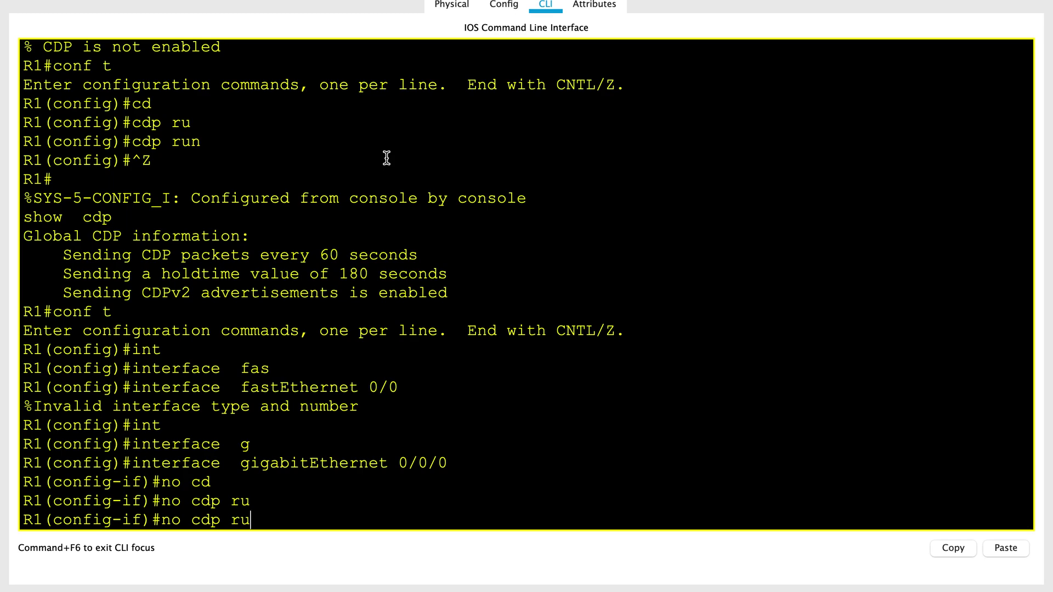
key(BackSpace)
text(en)
key(Tab)
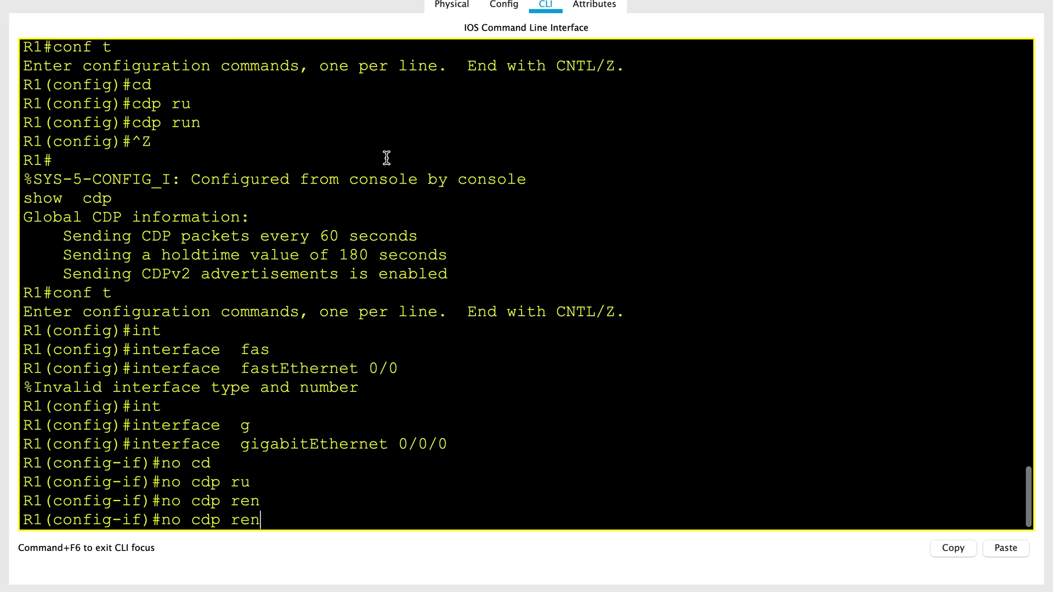
key(BackSpace)
key(BackSpace)
key(BackSpace)
text(en)
key(Tab)
key(Return)
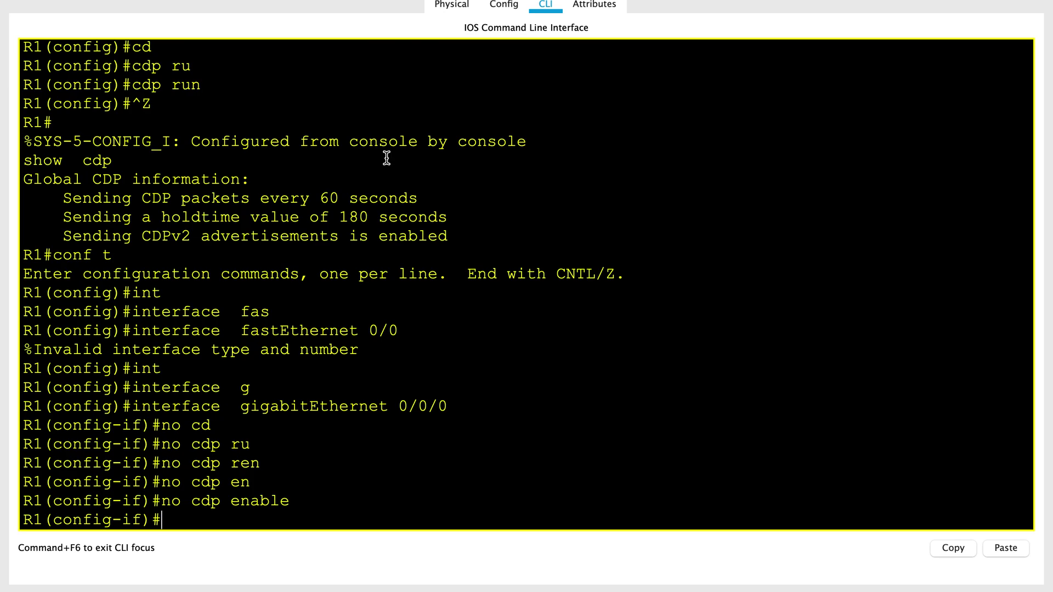
key(ctrl+z)
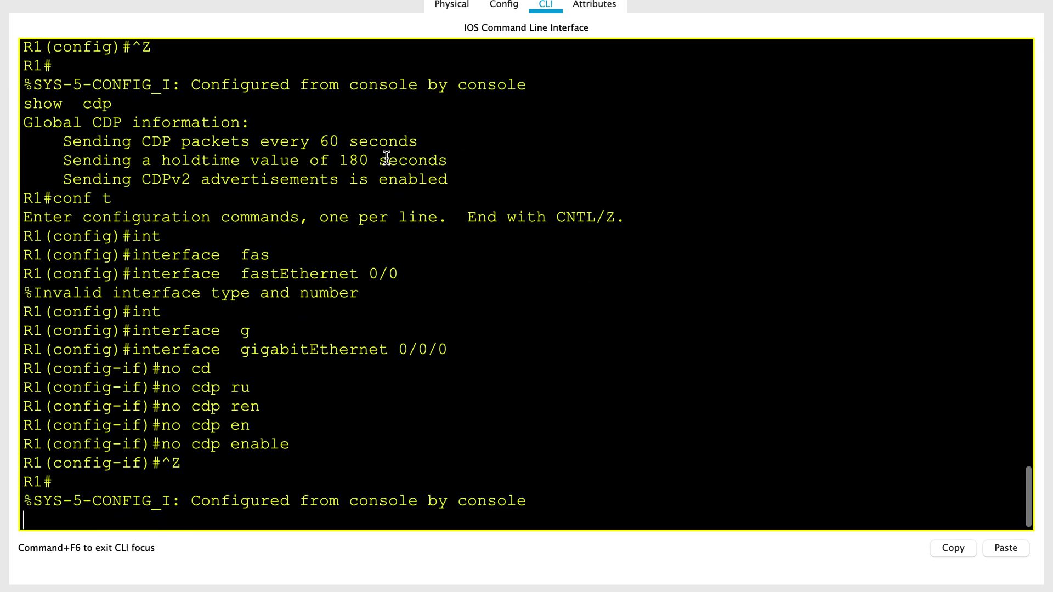
key(Return)
key(Return)
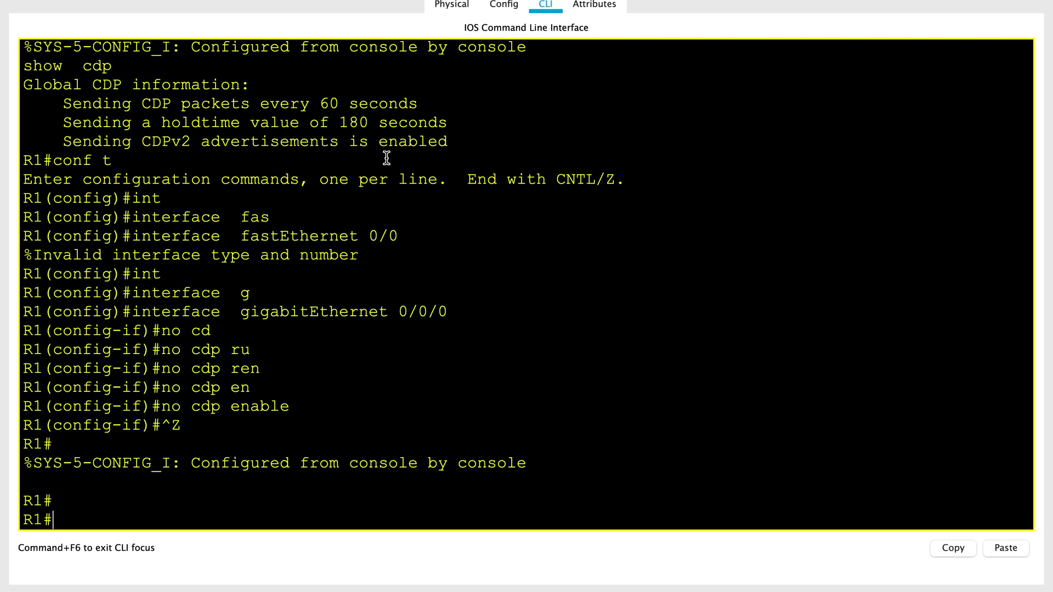
Step: Run show cdp neighbors twice and highlight SW1's holdtime of 160
text(sho)
key(Tab)
text(cd)
key(Tab)
text(nei)
key(Tab)
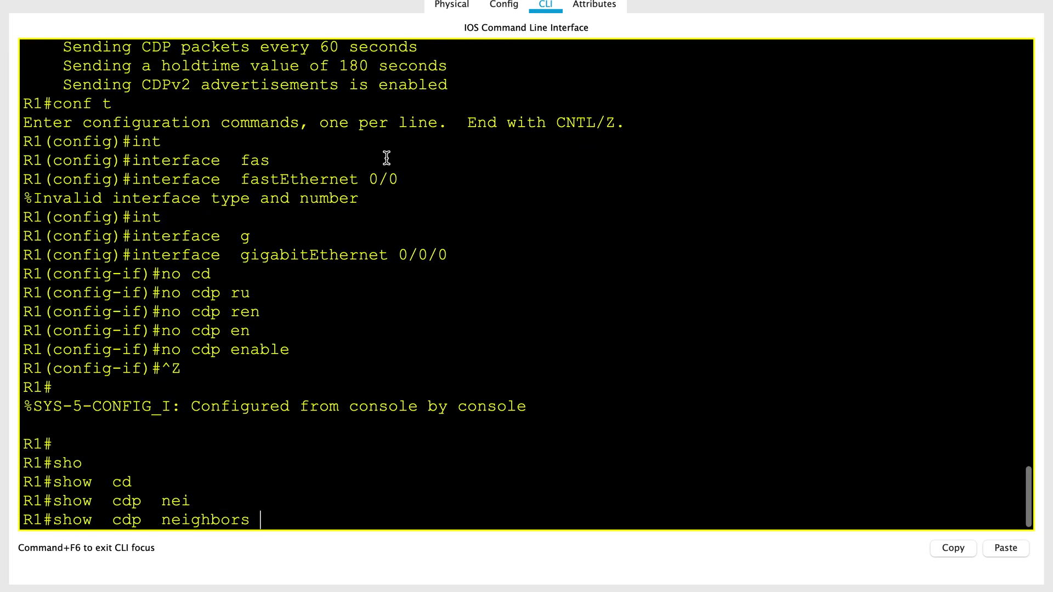
key(Return)
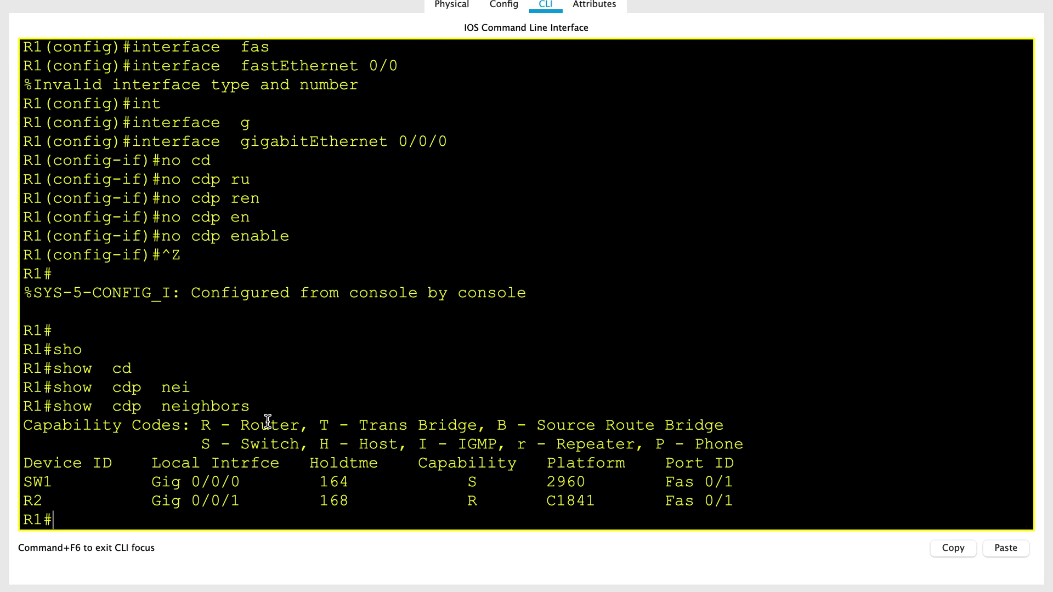
key(Up)
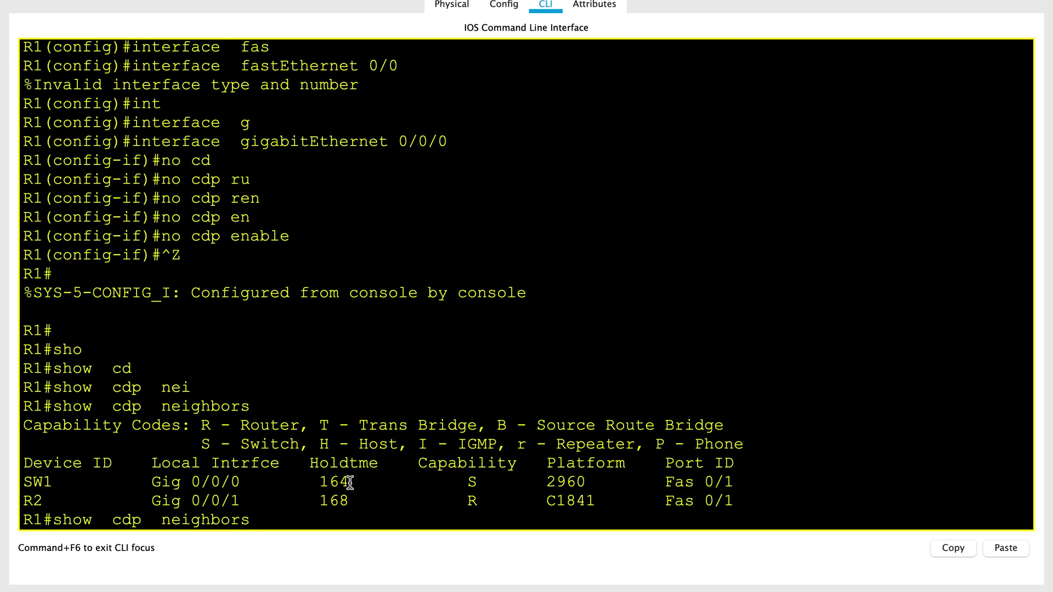
key(Return)
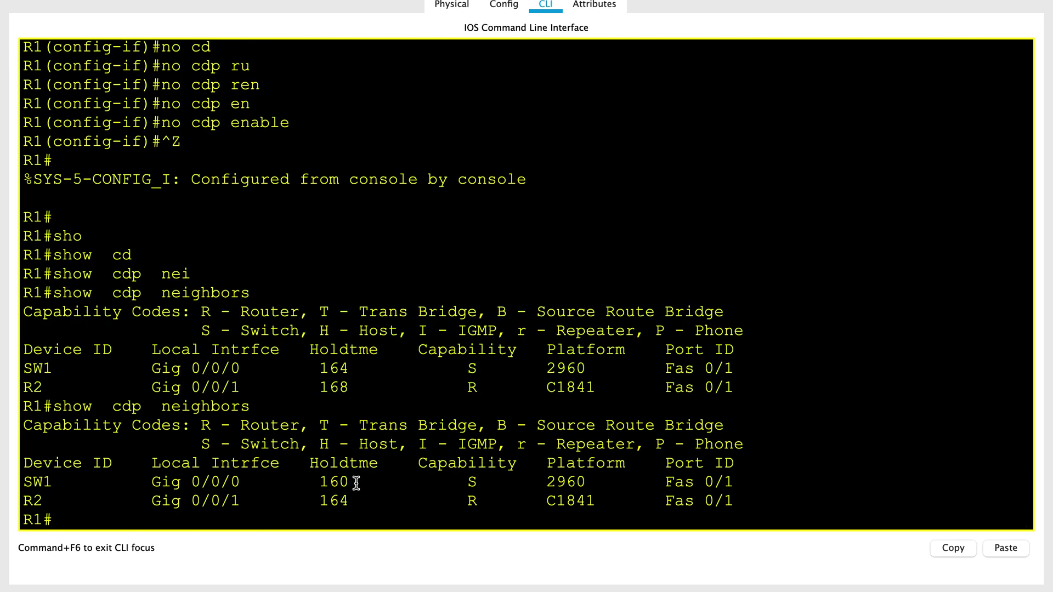
drag(358, 483, 14, 489)
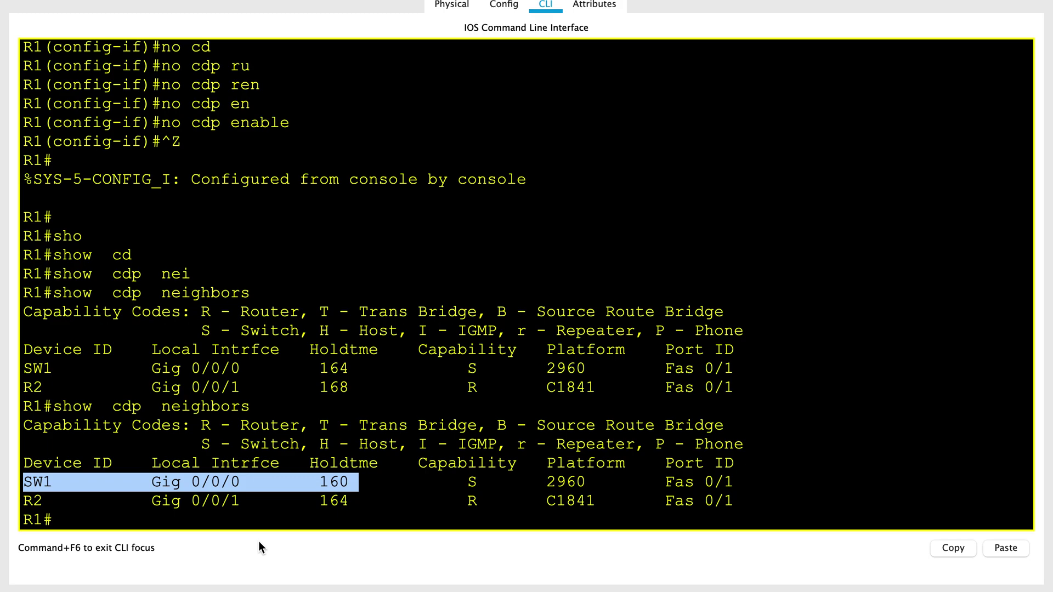
Step: Run show cdp and highlight the 60-second packet interval and 180-second holdtime lines
text(sho)
key(Tab)
text(cd)
key(Tab)
key(Return)
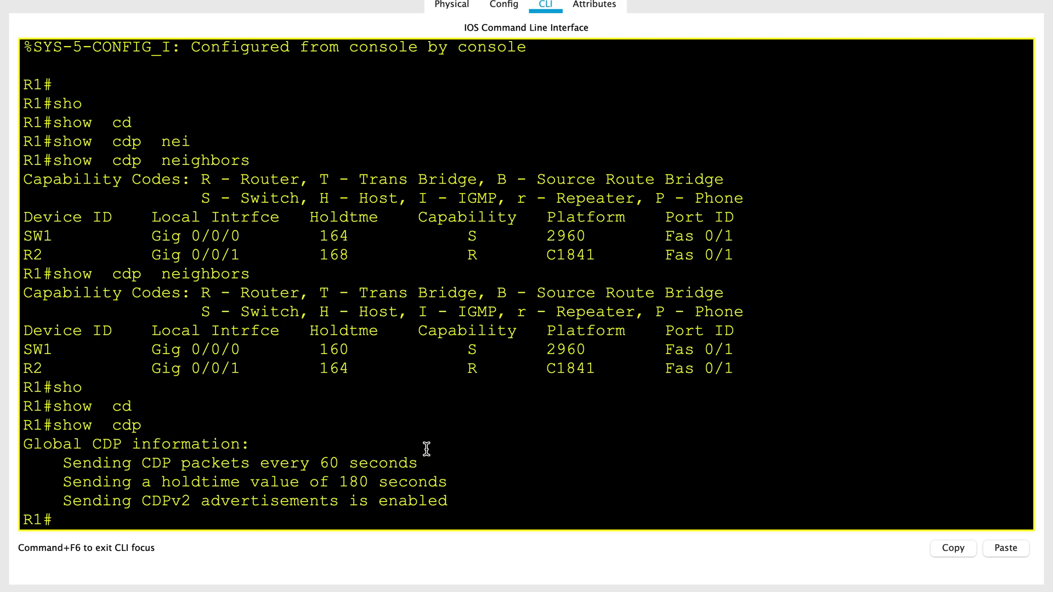
drag(428, 456, 19, 468)
drag(454, 484, 49, 485)
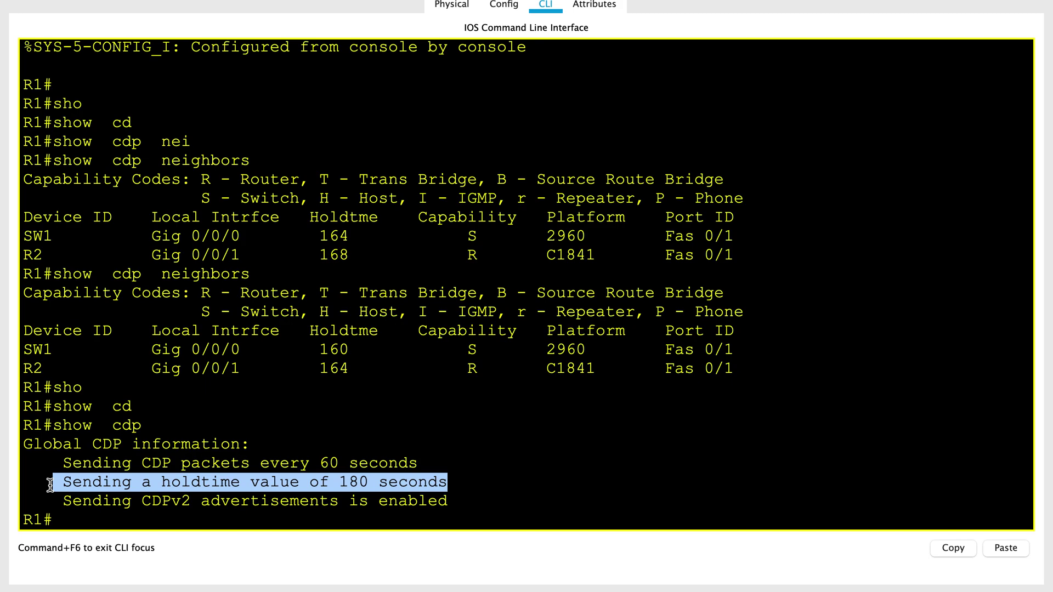
Step: Run show cdp neighbors and highlight SW1's holdtime, now down to 101
text(show  cdp  neighbors)
key(Return)
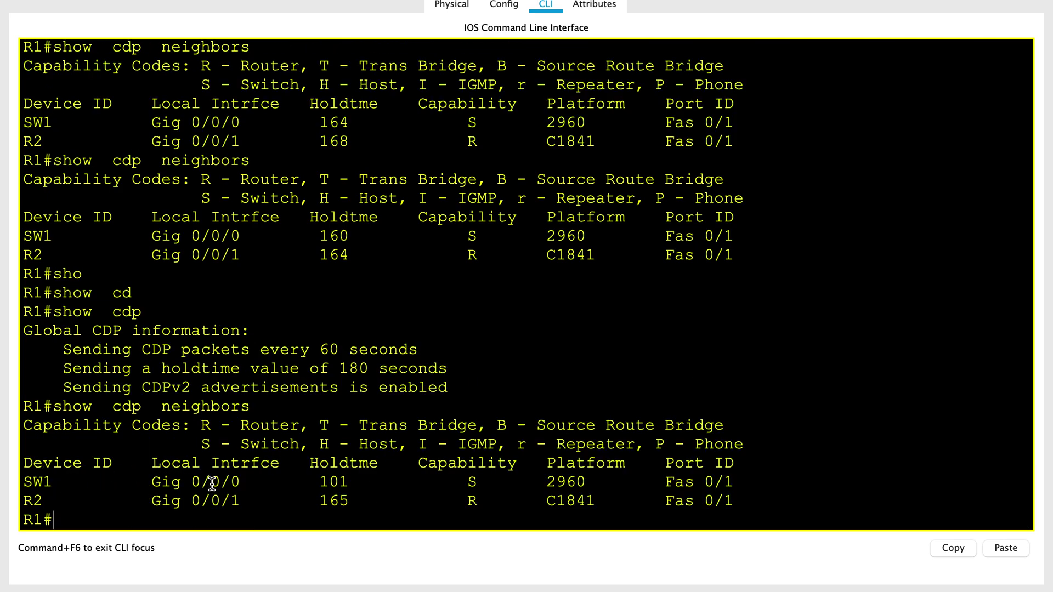
drag(362, 483, 298, 482)
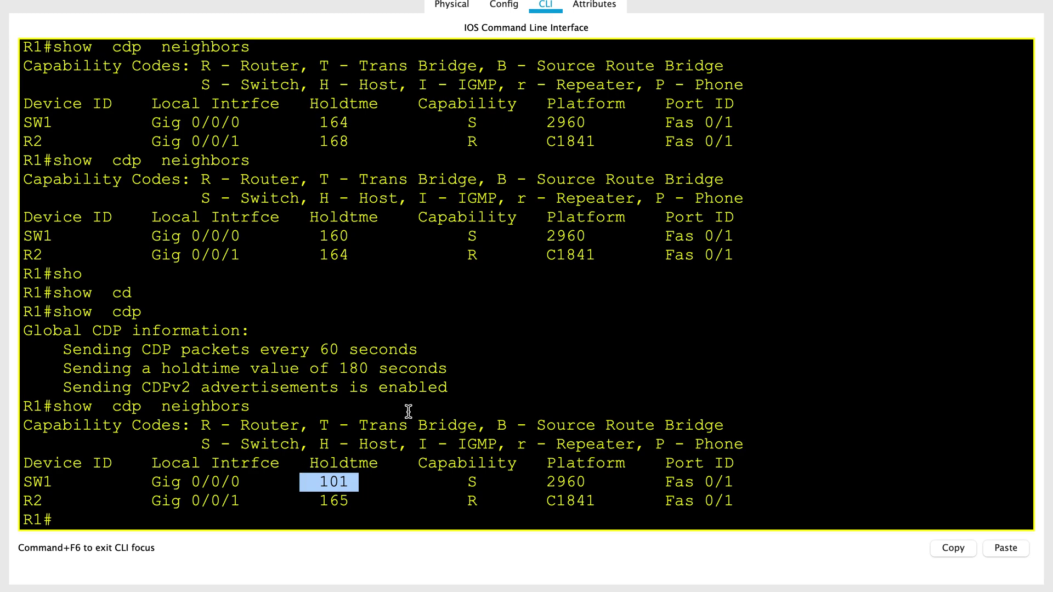
key(Return)
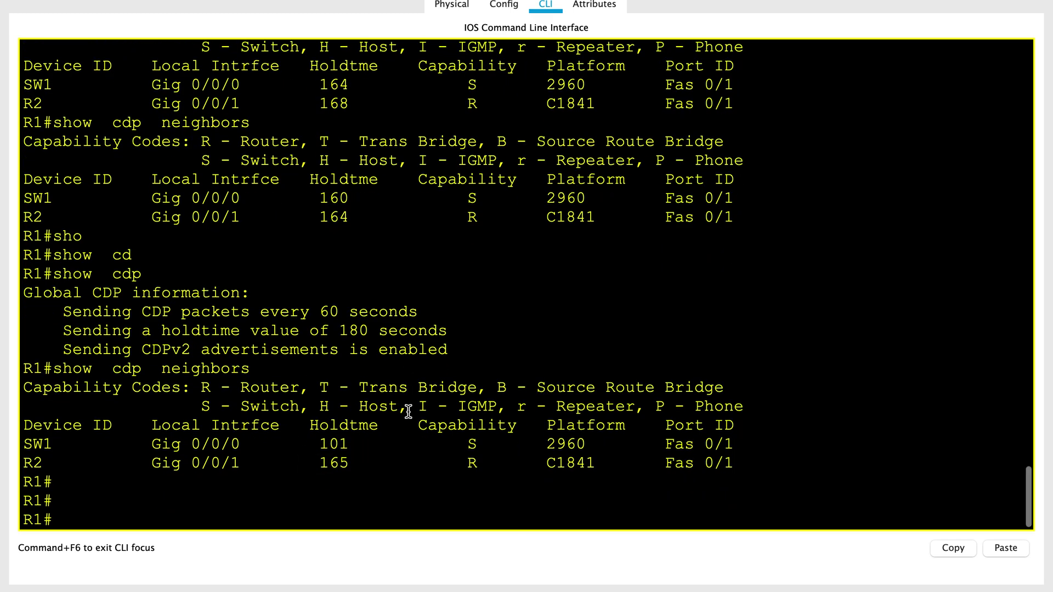
Step: Run show cdp interface and highlight Gig0/0/0 and Gig0/0/1 reported as up
text(sho)
key(Tab)
text(cd)
key(Tab)
text(int)
key(Tab)
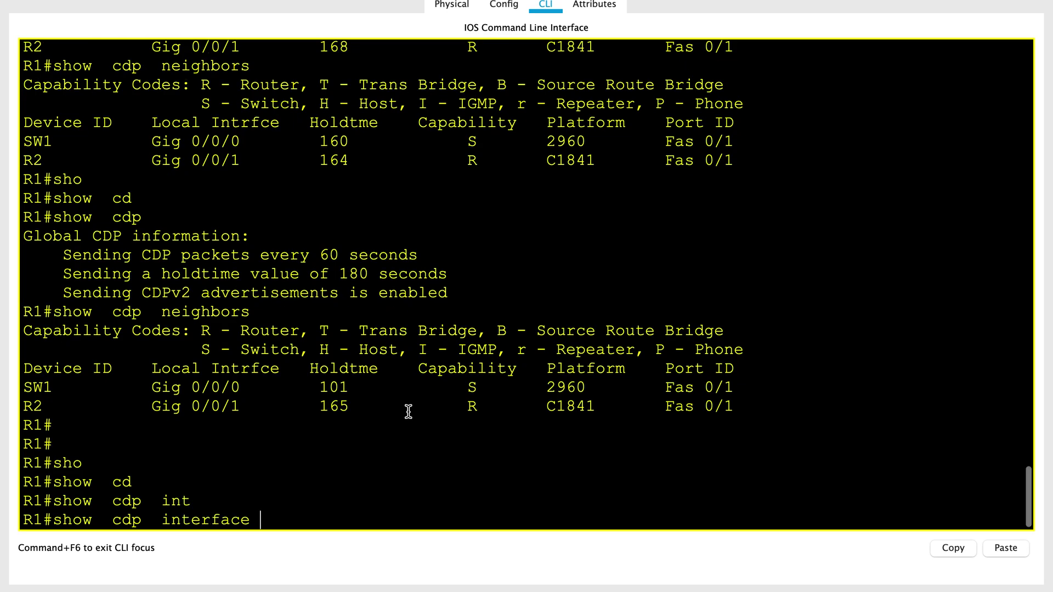
key(Return)
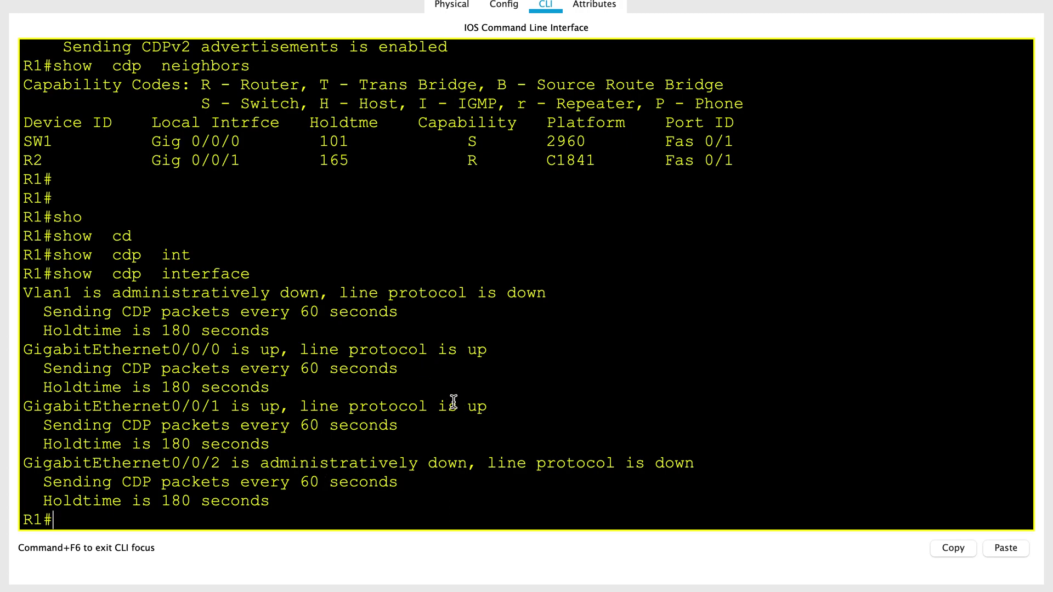
drag(487, 406, 118, 378)
click(182, 472)
Step: Rerun show cdp neighbors and highlight SW1's Device ID, Local Intrfce Gig 0/0/0, capability S, Platform and Port ID columns
key(Up)
key(Up)
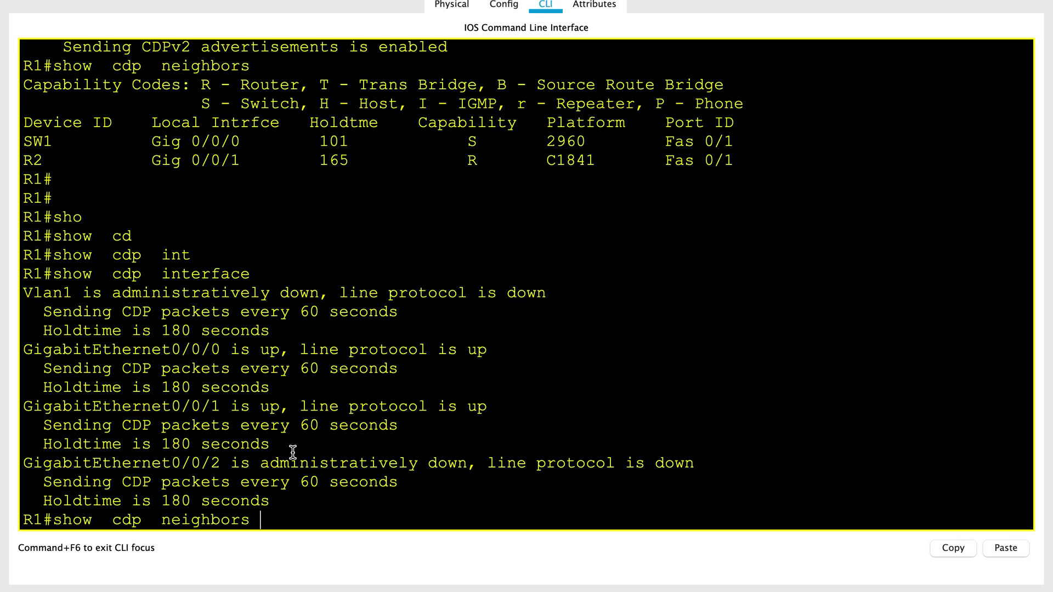
key(Return)
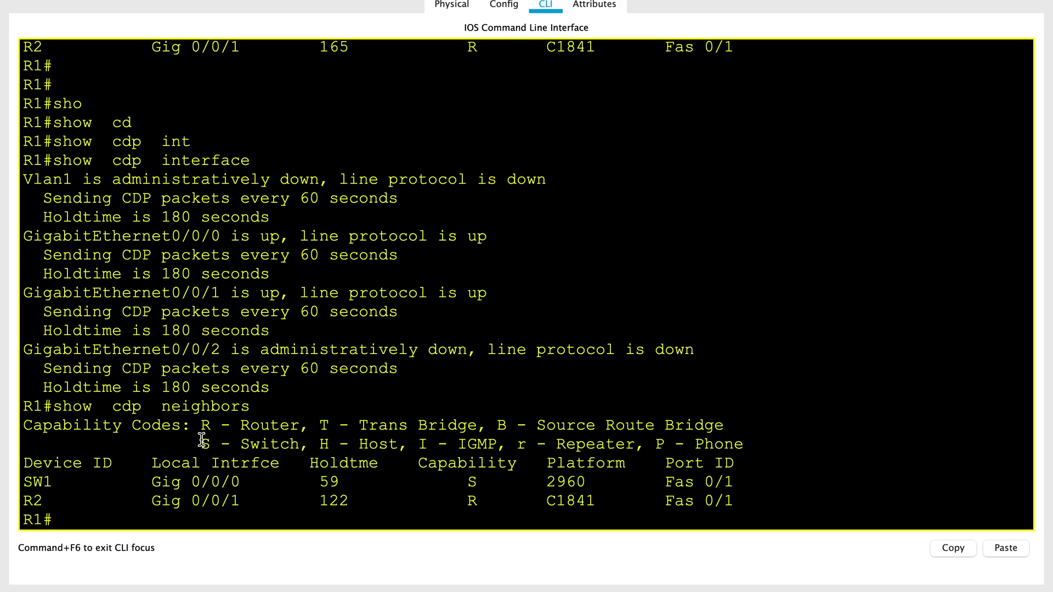
drag(112, 464, 3, 471)
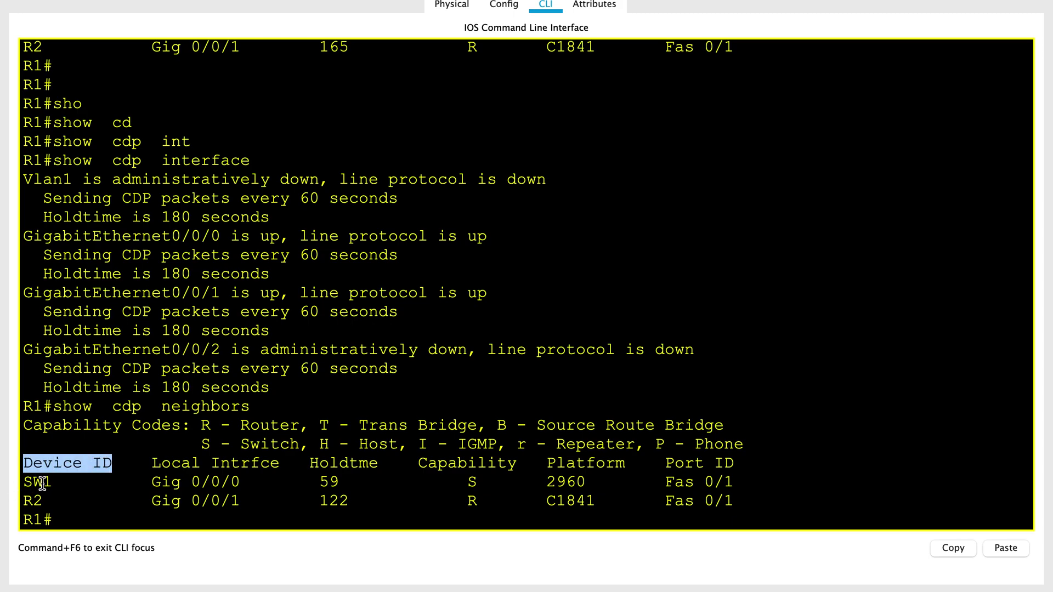
drag(53, 483, 30, 483)
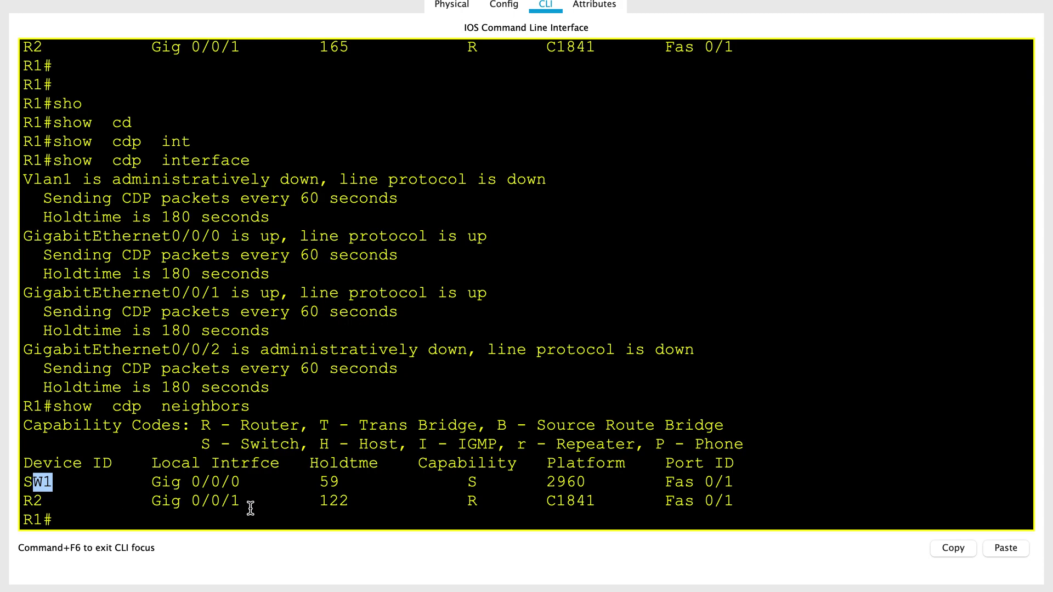
drag(280, 467, 146, 464)
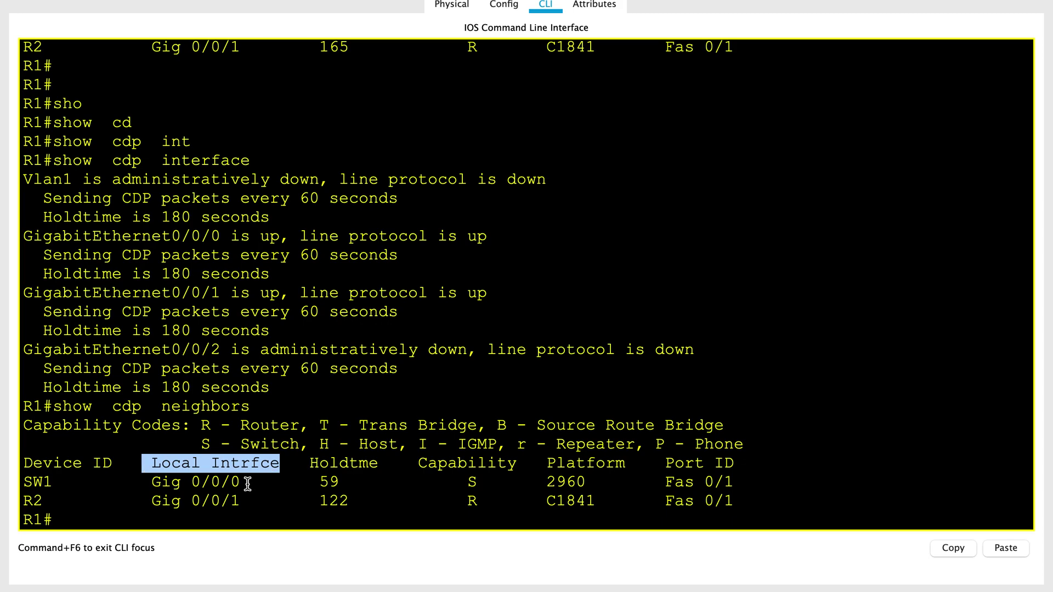
drag(243, 483, 173, 485)
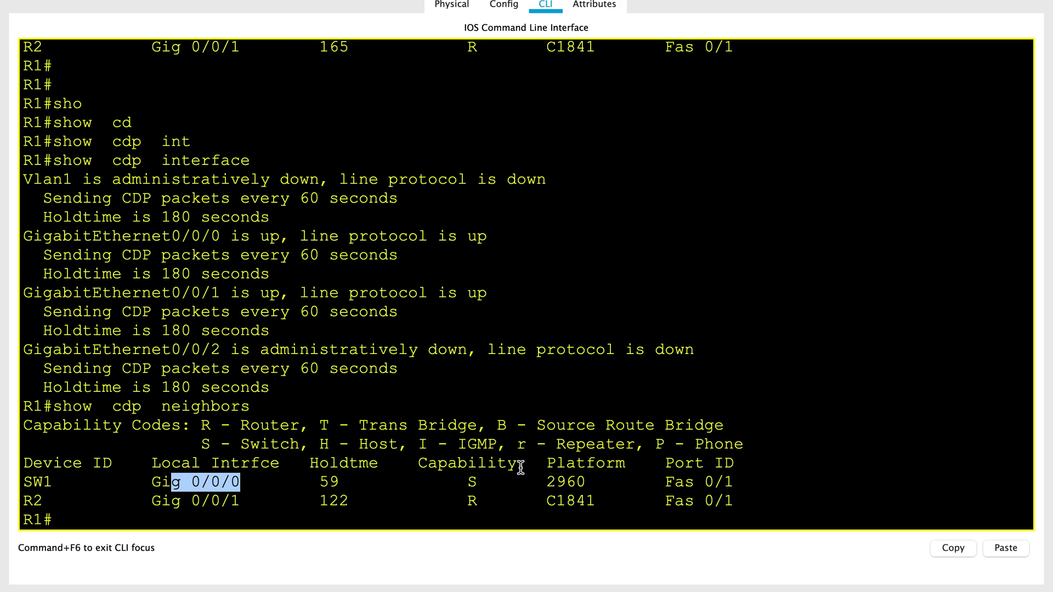
drag(489, 482, 459, 482)
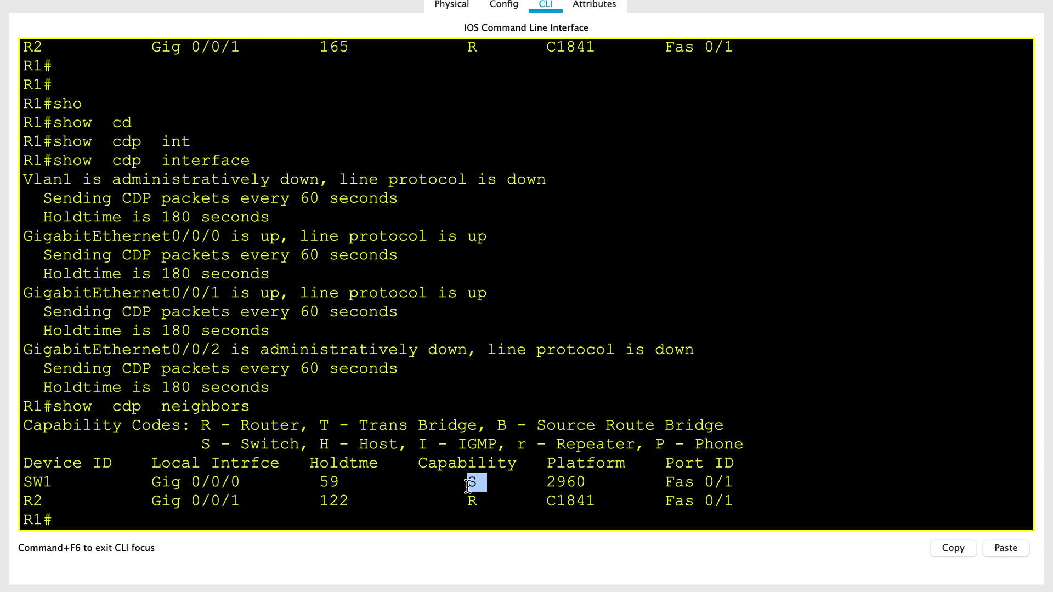
drag(634, 465, 543, 465)
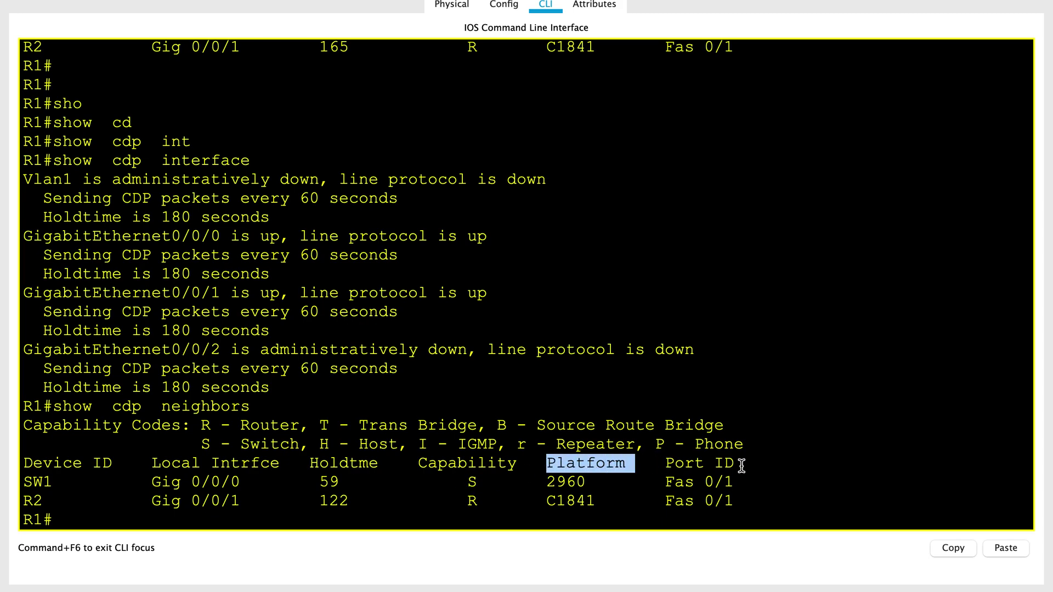
drag(740, 465, 661, 469)
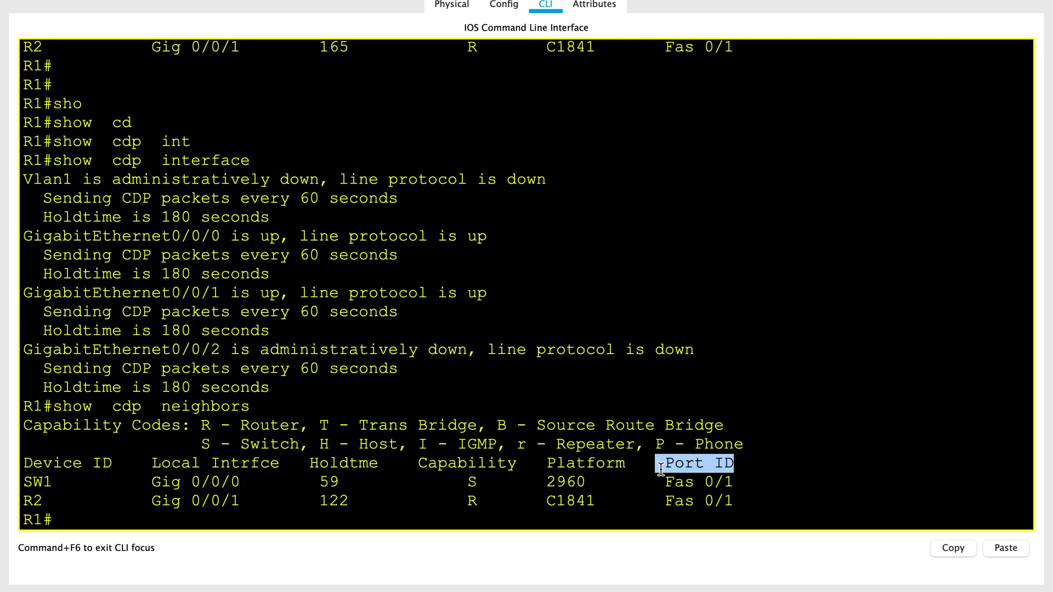
Step: Repeat the neighbor listing until SW1 ages out, leaving only R2 on Gig 0/0/1
key(Up)
key(Return)
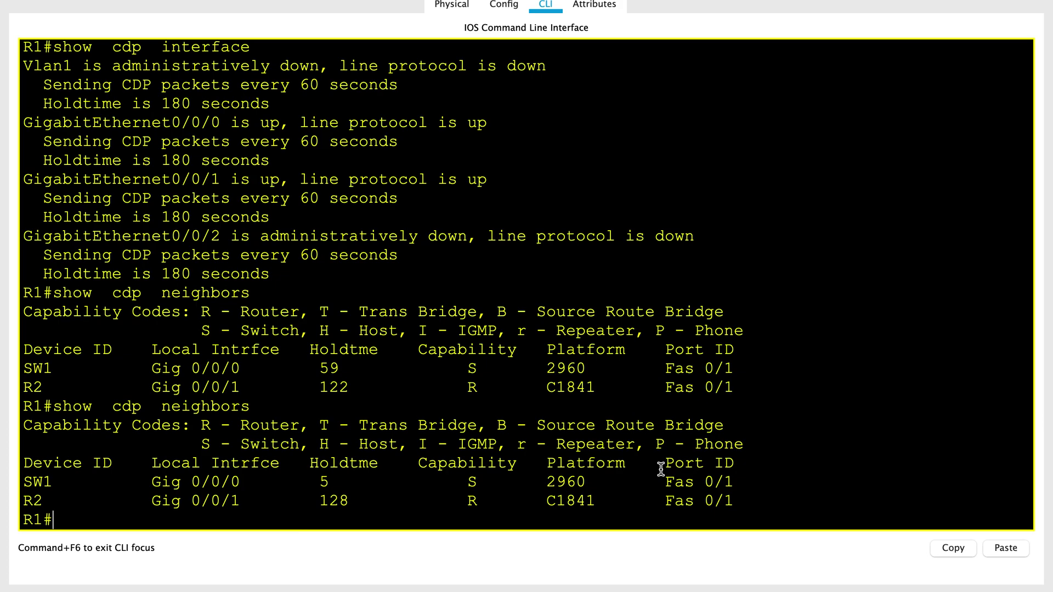
key(Up)
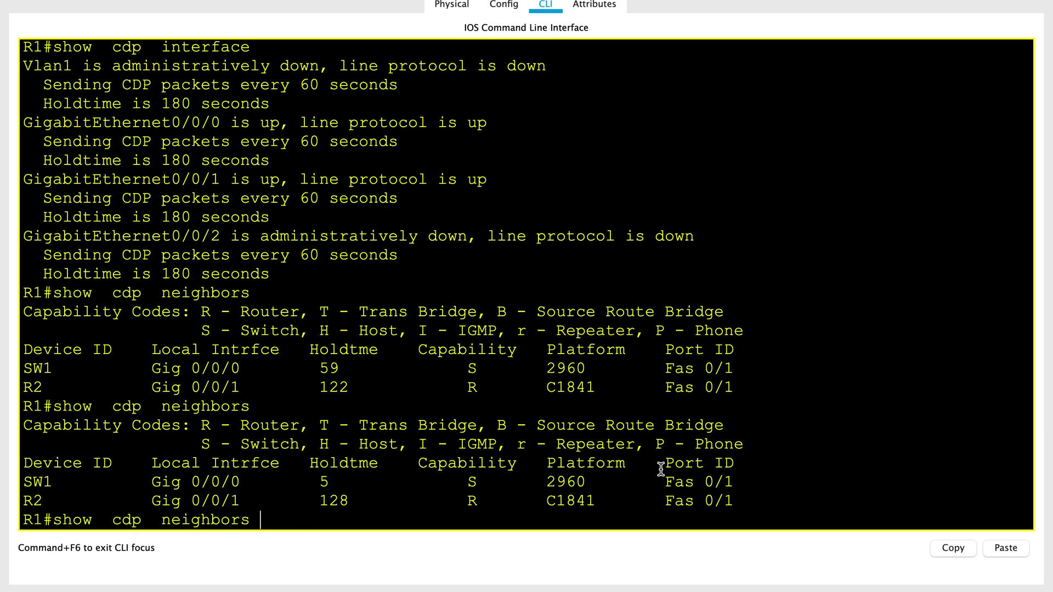
key(Return)
key(Up)
key(Return)
key(Up)
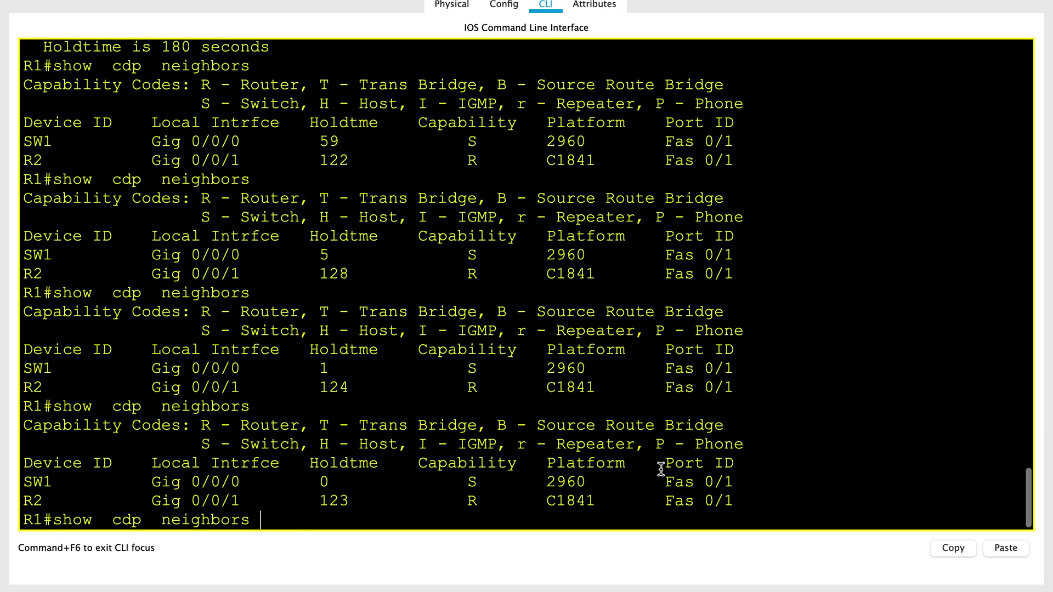
key(Return)
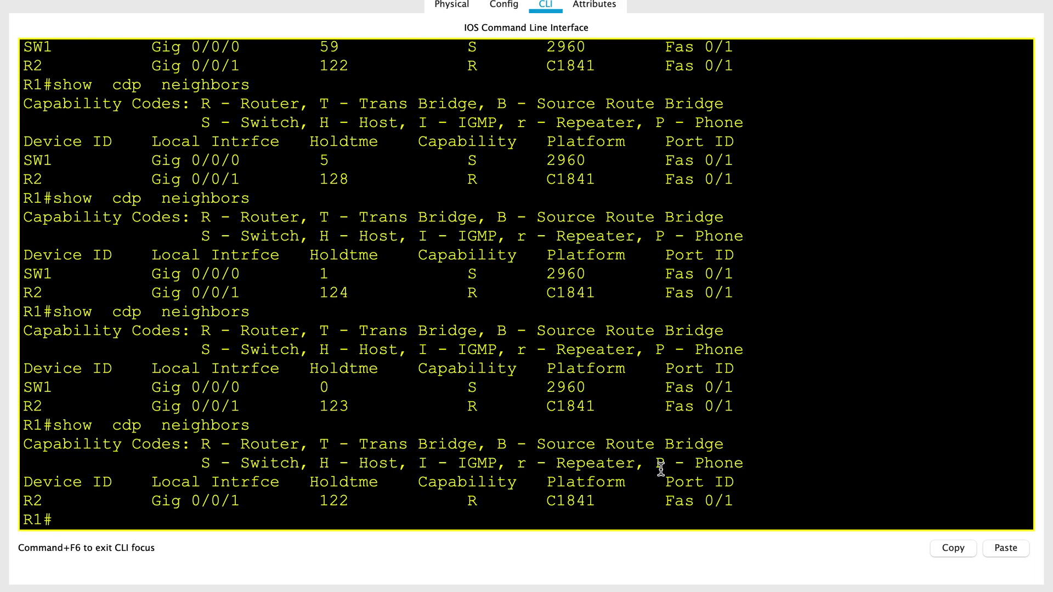
Step: Enter global configuration and select interface GigabitEthernet 0/0/0
text(conf t)
key(Tab)
text(t)
key(Tab)
key(BackSpace)
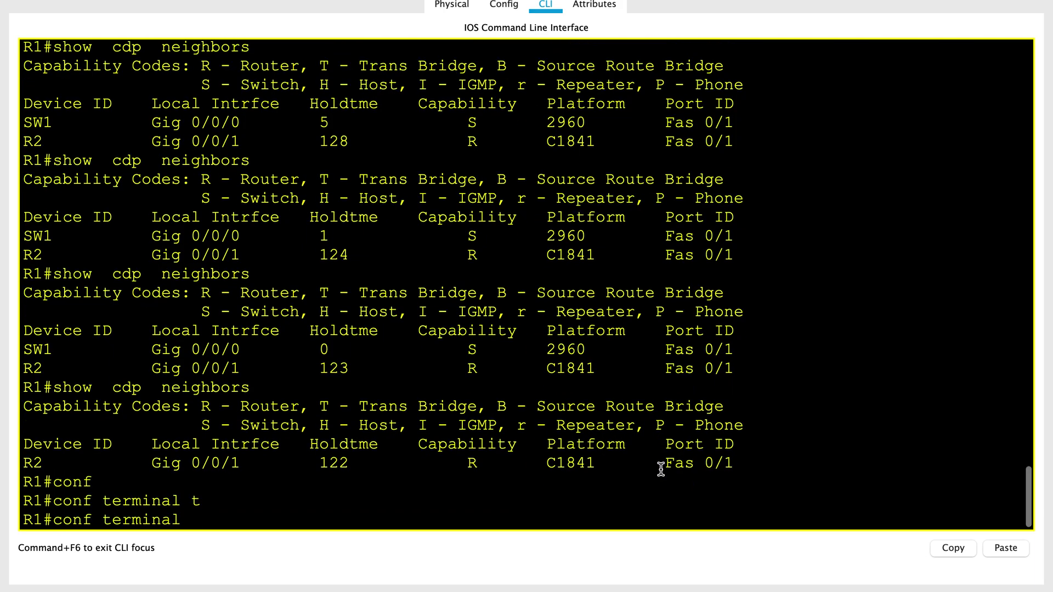
key(Return)
text(int)
key(Tab)
text(gi)
Step: Apply cdp enable on Gig0/0/0 and exit back to R1#
key(Tab)
text(0/0)
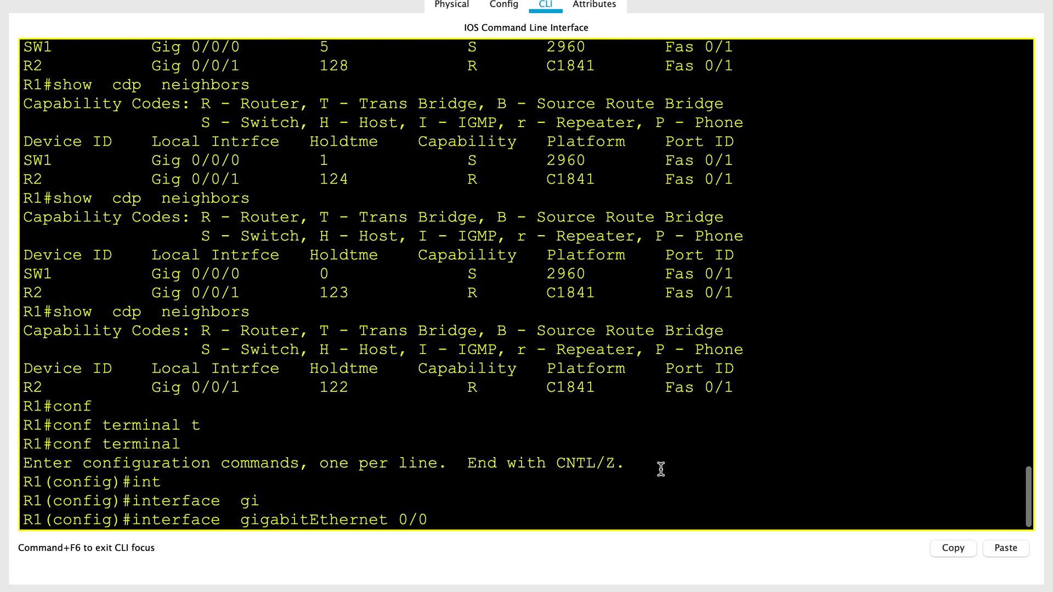
text(/0)
key(Return)
text(cd)
key(Tab)
text(eb)
key(Tab)
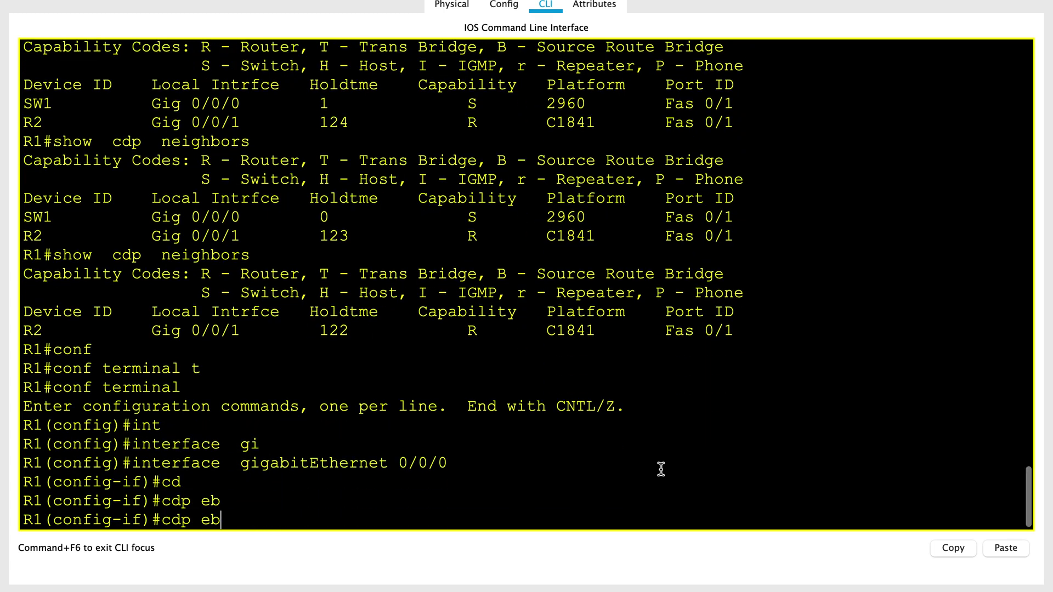
key(BackSpace)
text(n)
key(Tab)
key(Return)
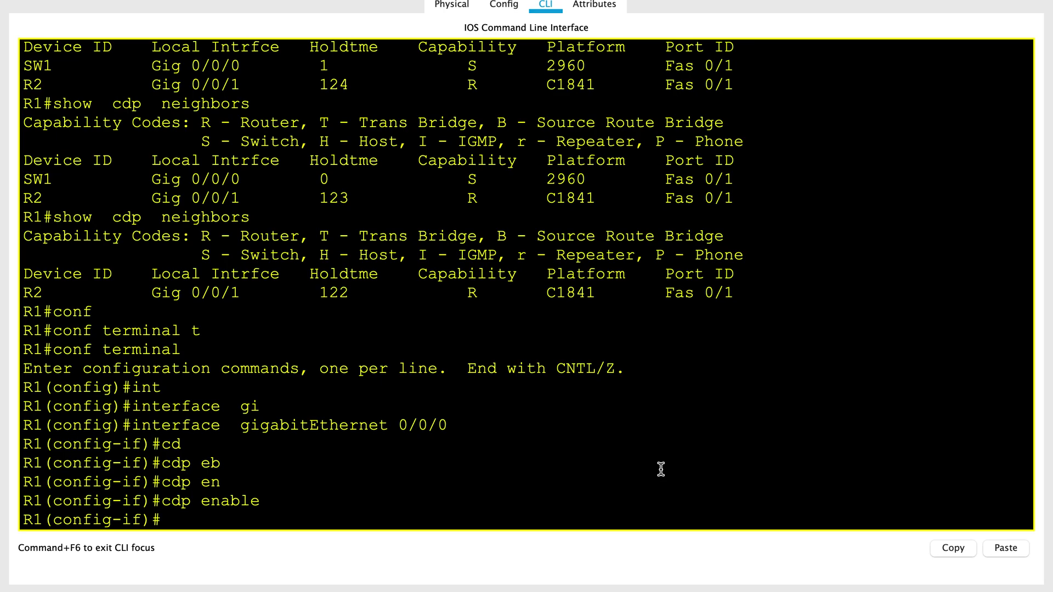
key(ctrl+z)
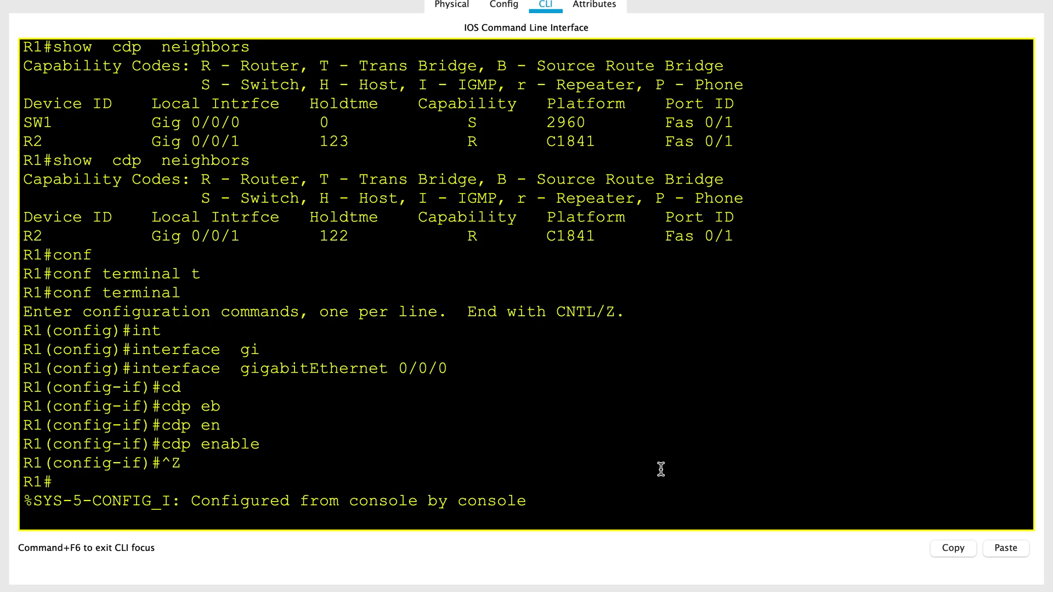
Step: Run 'show cdp neighbors detail' on R1 using Tab completion
key(Return)
text(sho)
key(Tab)
text(cd)
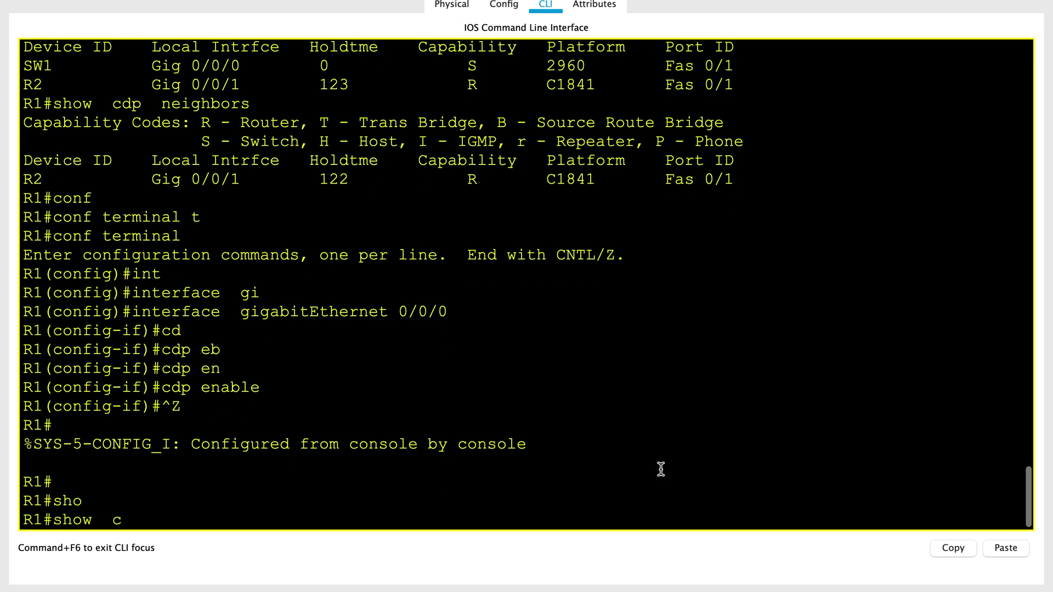
key(Tab)
text(nei)
key(Tab)
text(det)
key(Tab)
key(Return)
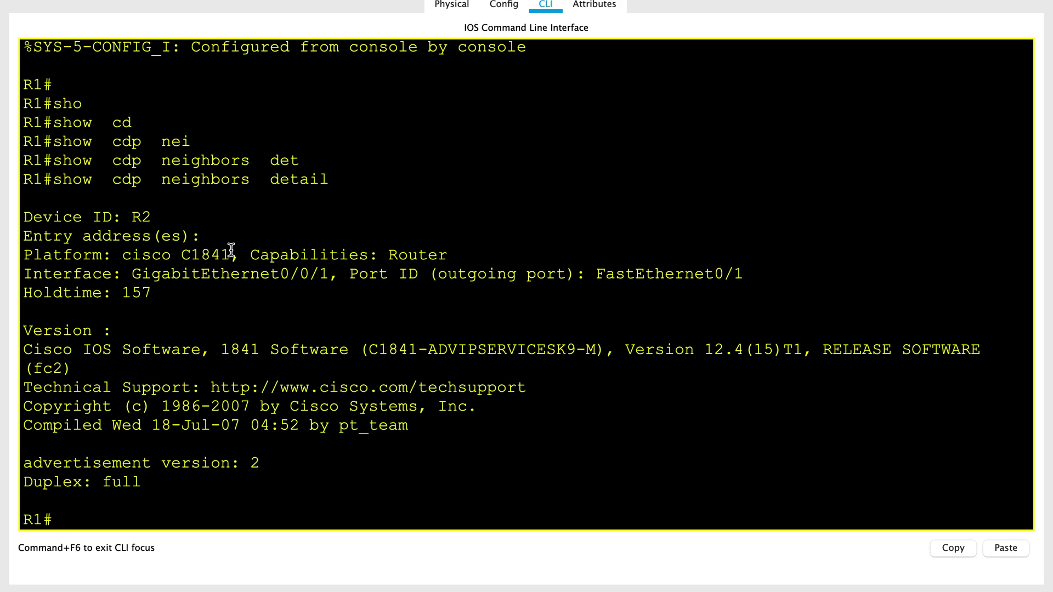
Step: Highlight R2's platform (cisco C1841) and its IOS version line in the output
drag(231, 255, 22, 255)
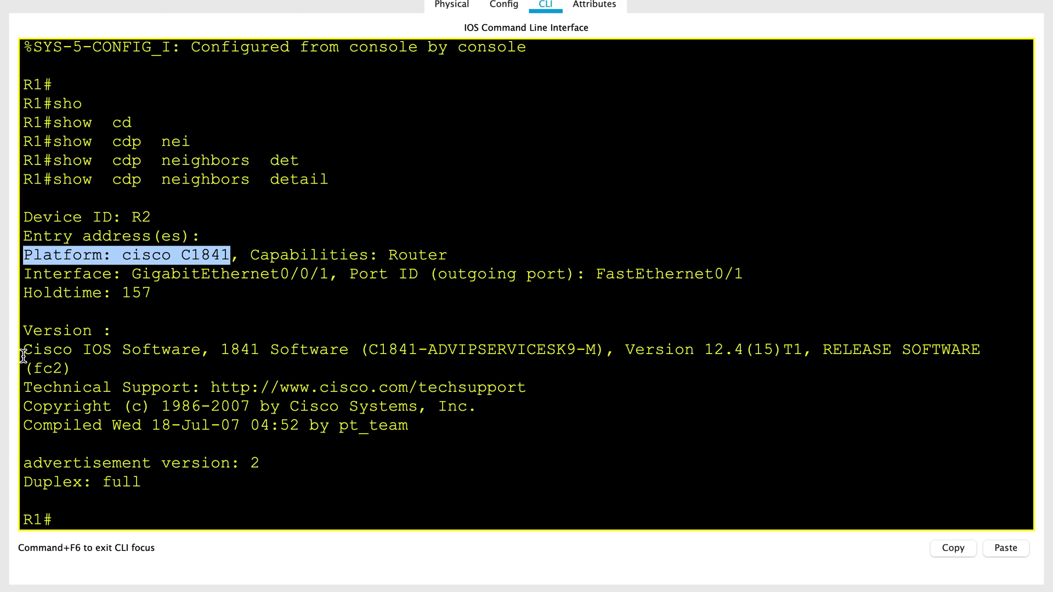
drag(22, 349, 73, 372)
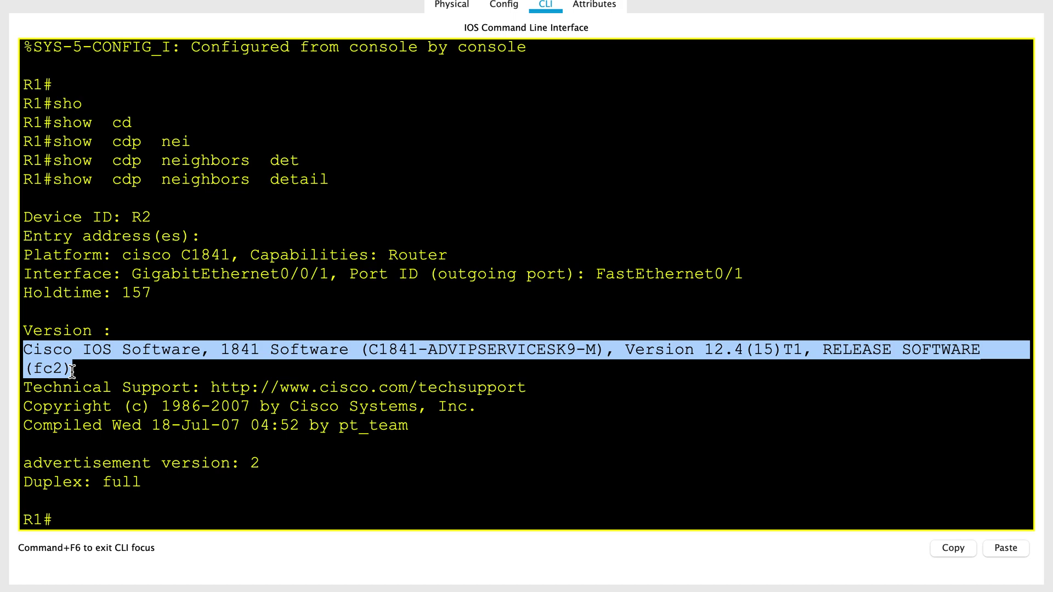
click(257, 427)
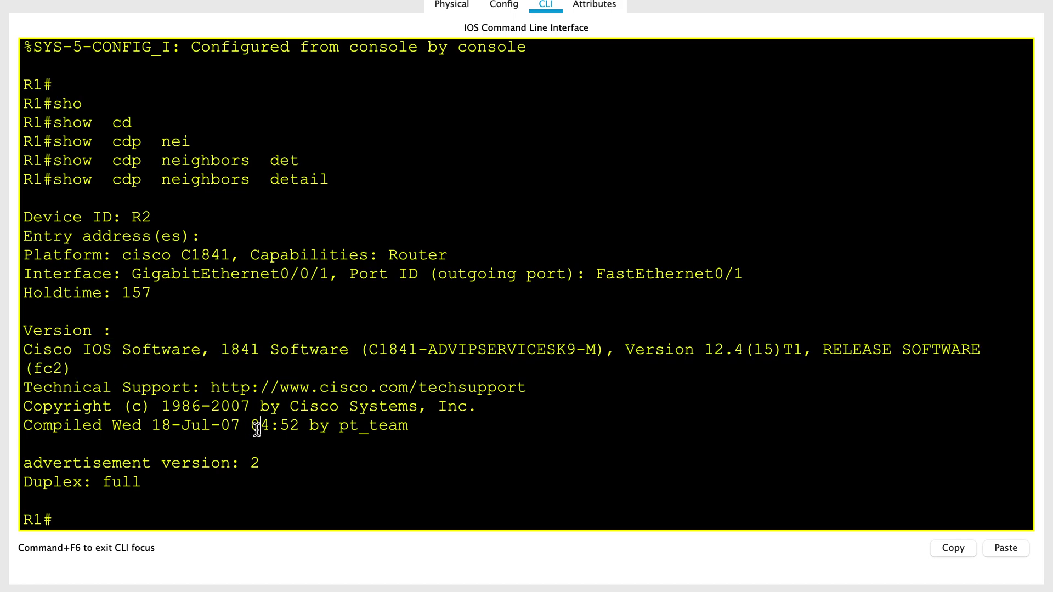
Step: Rerun 'show cdp neighbors' and 'show cdp neighbors detail' from history, paging past --More--
key(Up)
key(Up)
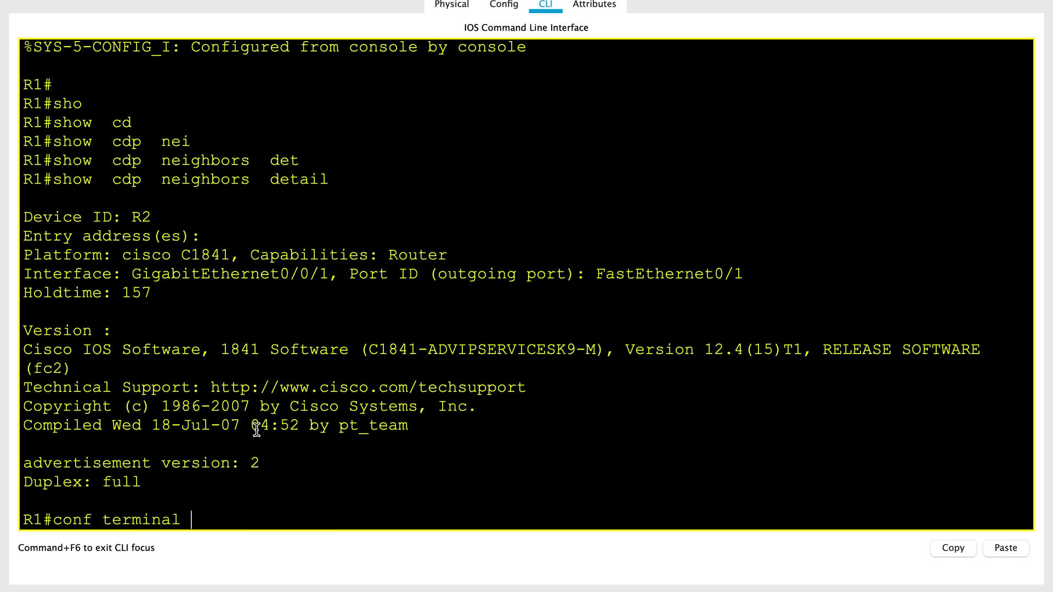
key(Up)
key(Return)
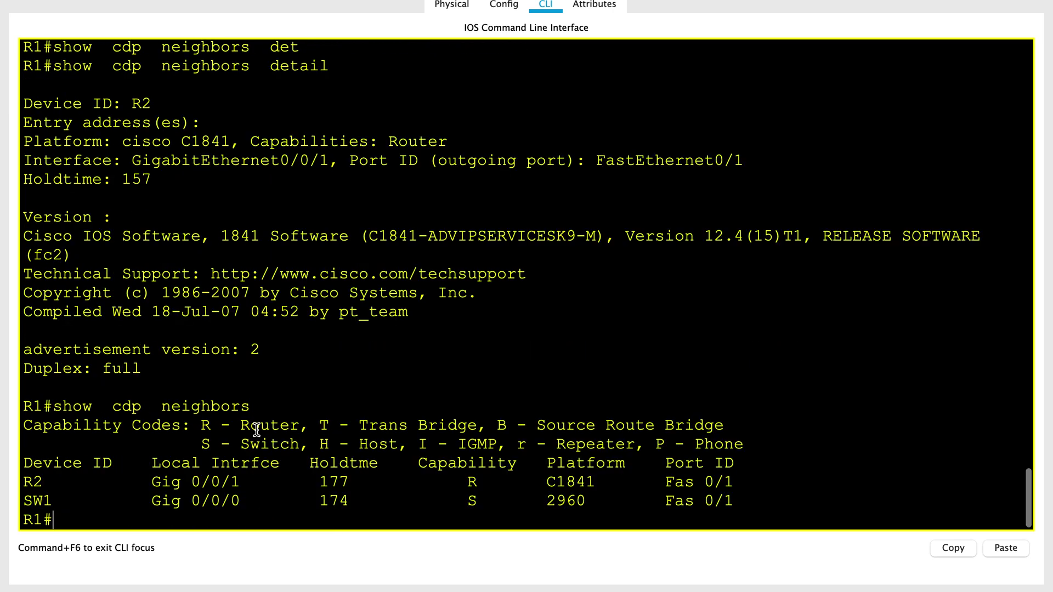
key(Up)
key(Up)
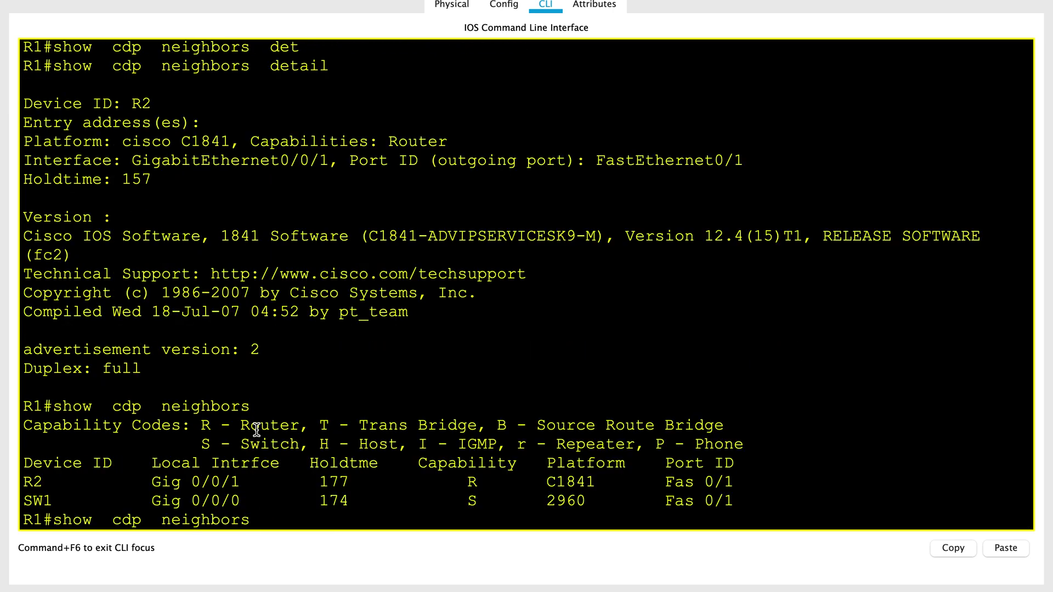
key(Return)
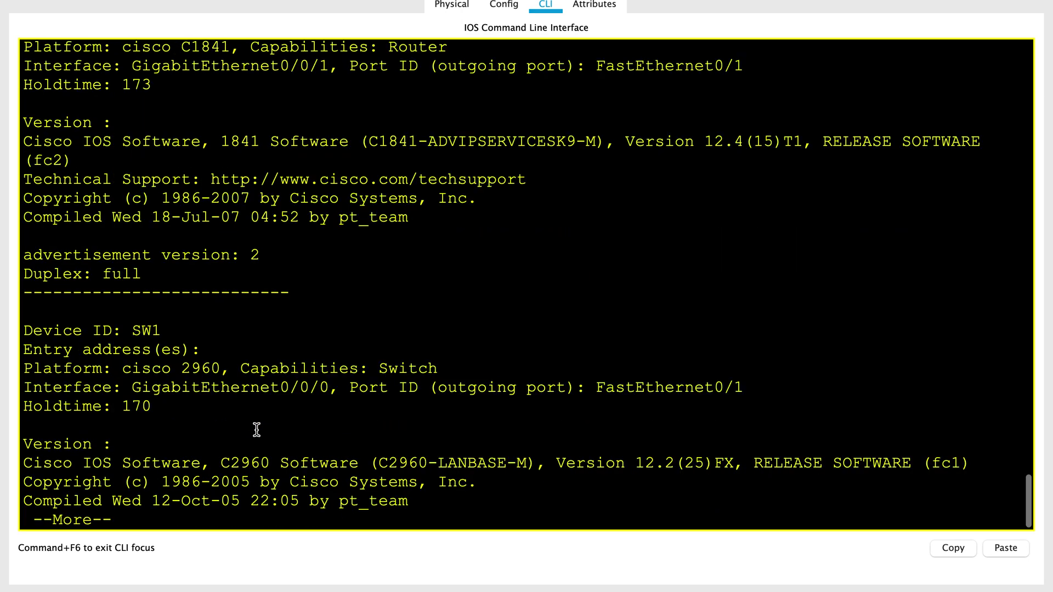
scroll(237, 279, up, 5)
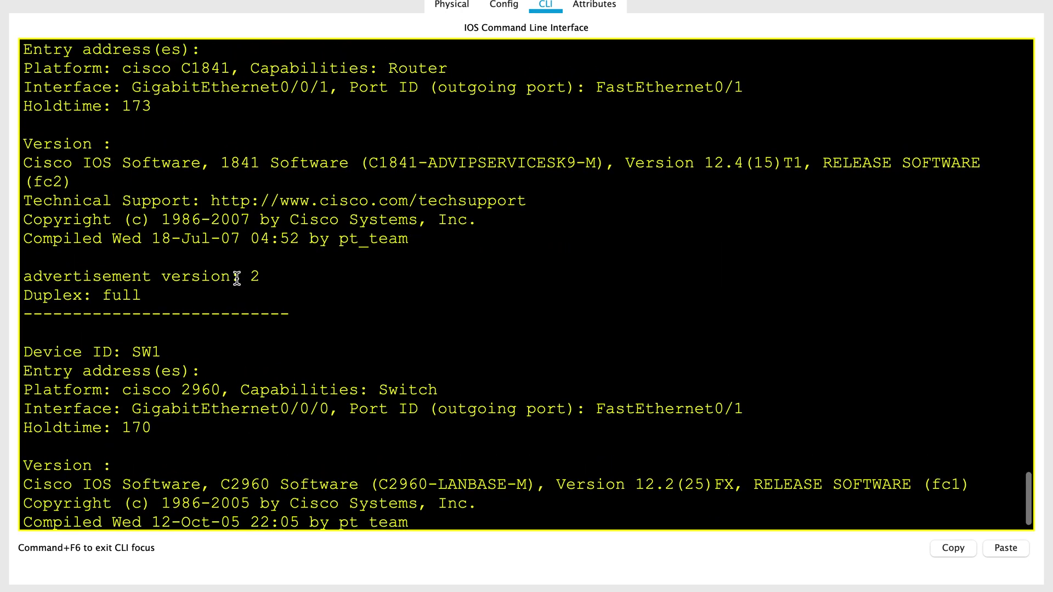
scroll(236, 279, down, 5)
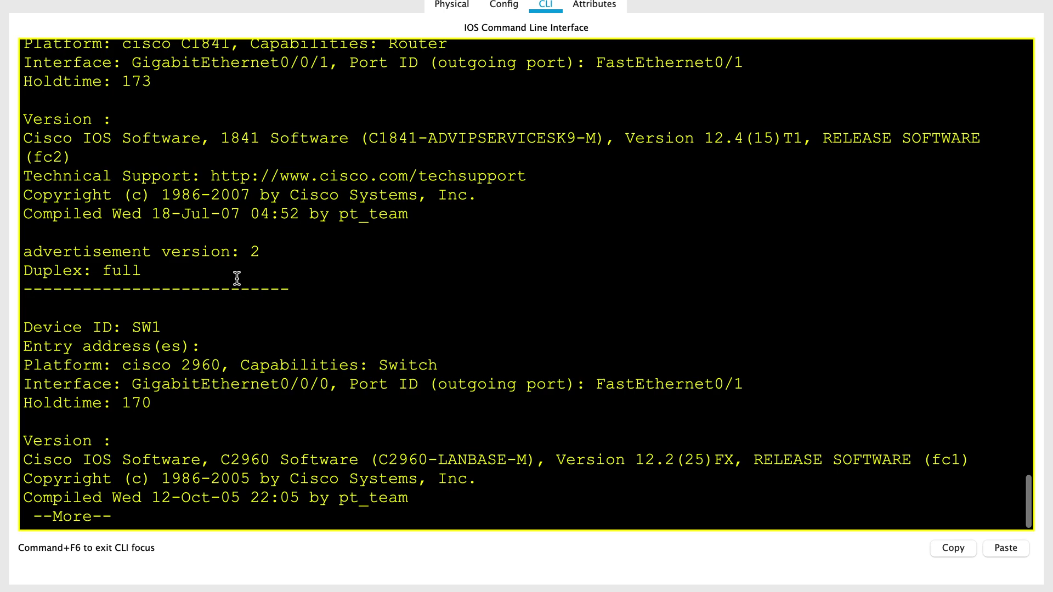
key(space)
Step: Highlight SW1's cisco 2960 platform, Switch capability and IOS version lines
drag(222, 294, 8, 305)
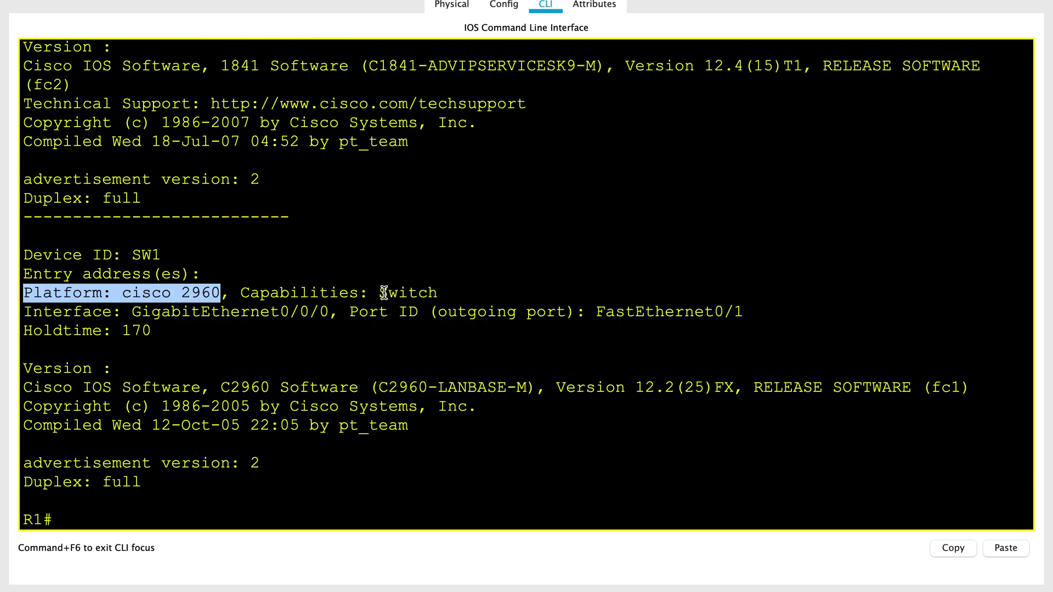
drag(445, 293, 243, 300)
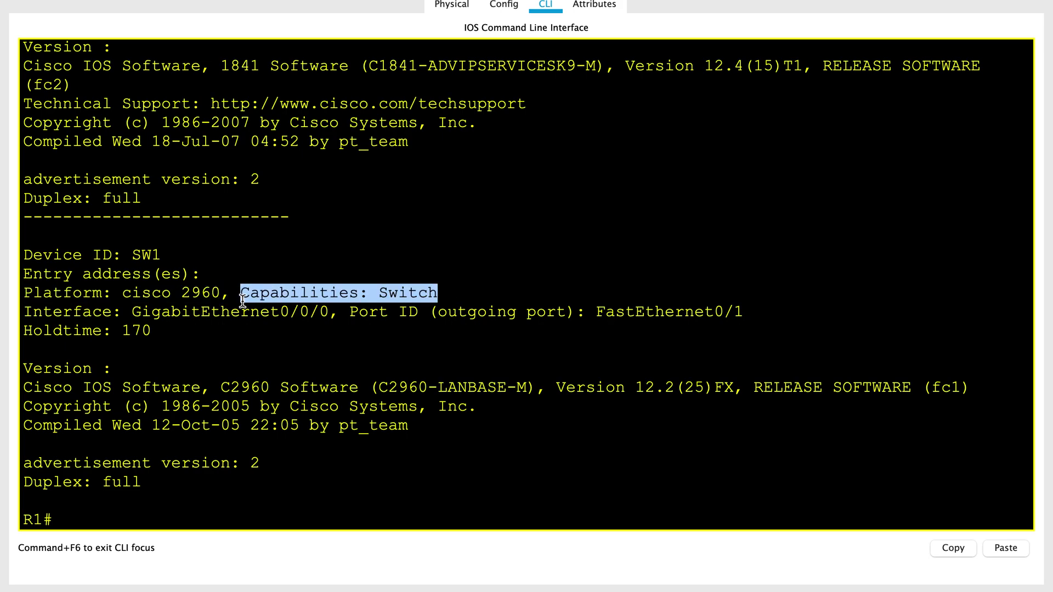
click(293, 417)
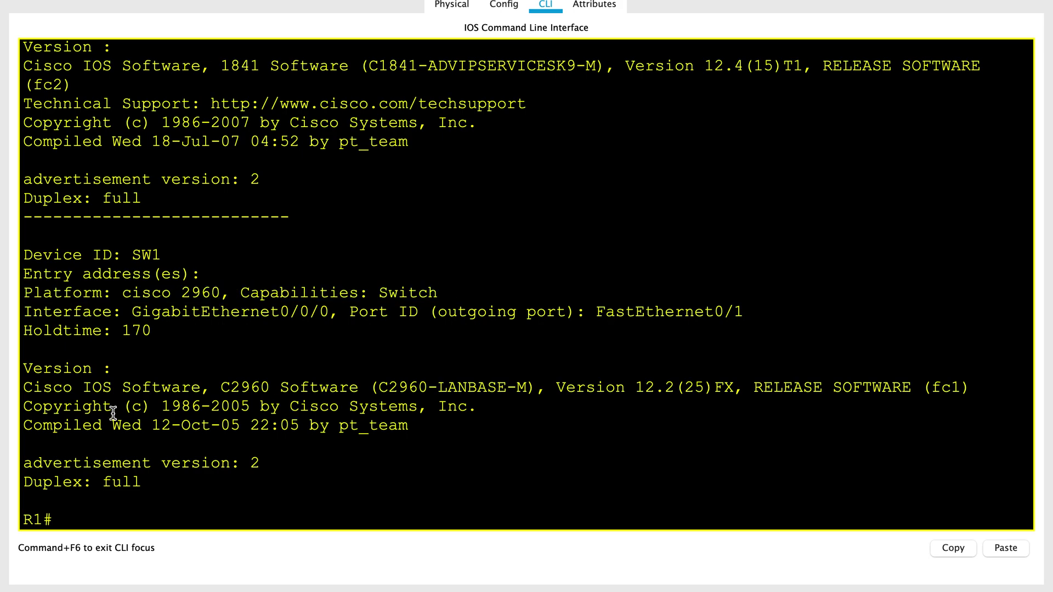
drag(27, 387, 914, 403)
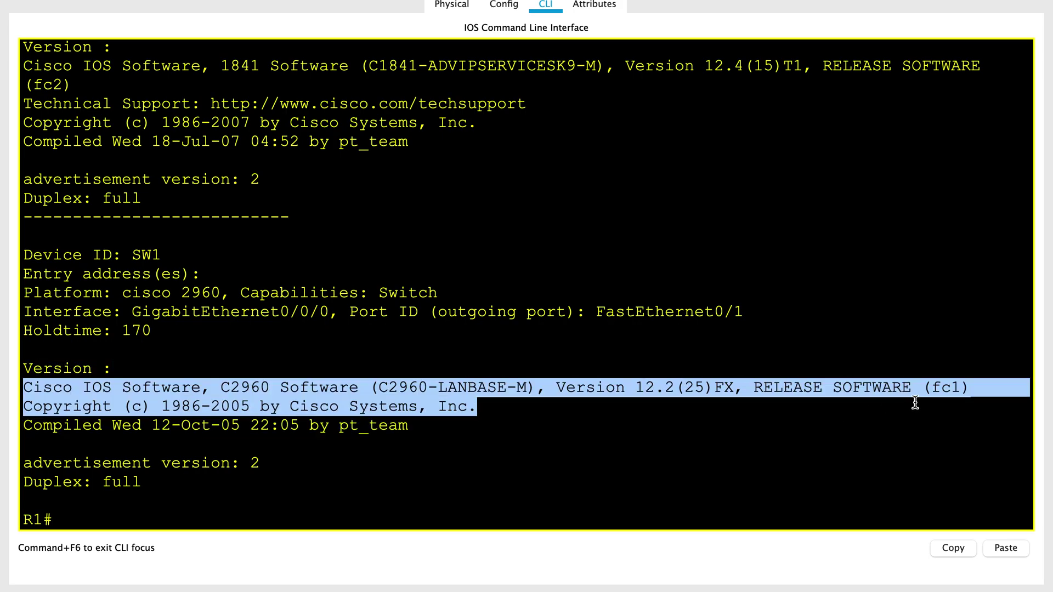
click(665, 429)
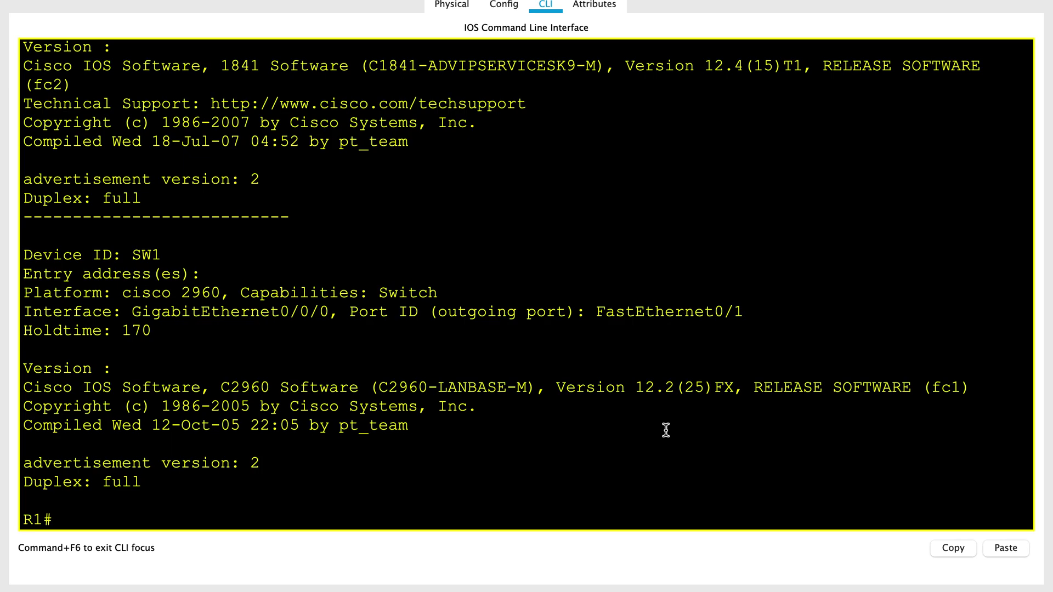
scroll(665, 429, up, 3)
scroll(665, 430, down, 3)
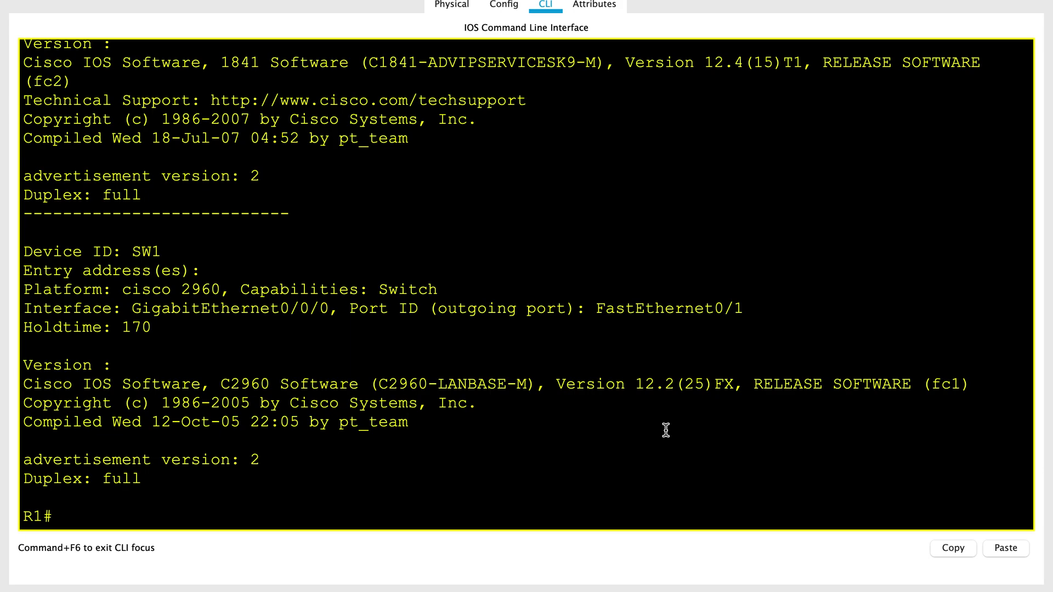
Step: Run 'show cdp entry SW1' to display SW1's CDP details
text(sho)
key(Tab)
text(cd)
key(Tab)
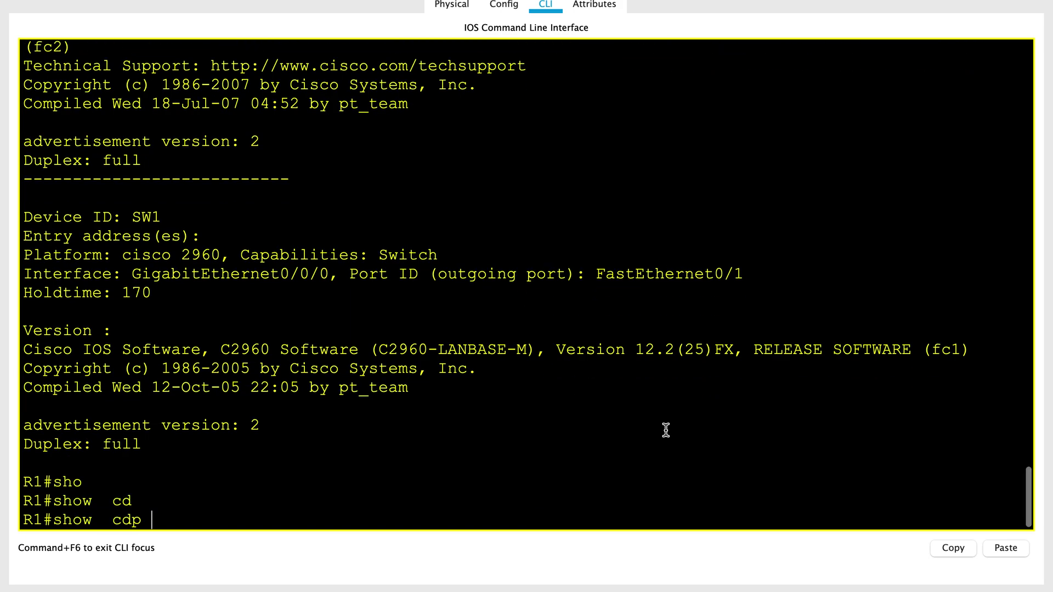
text(e)
key(Tab)
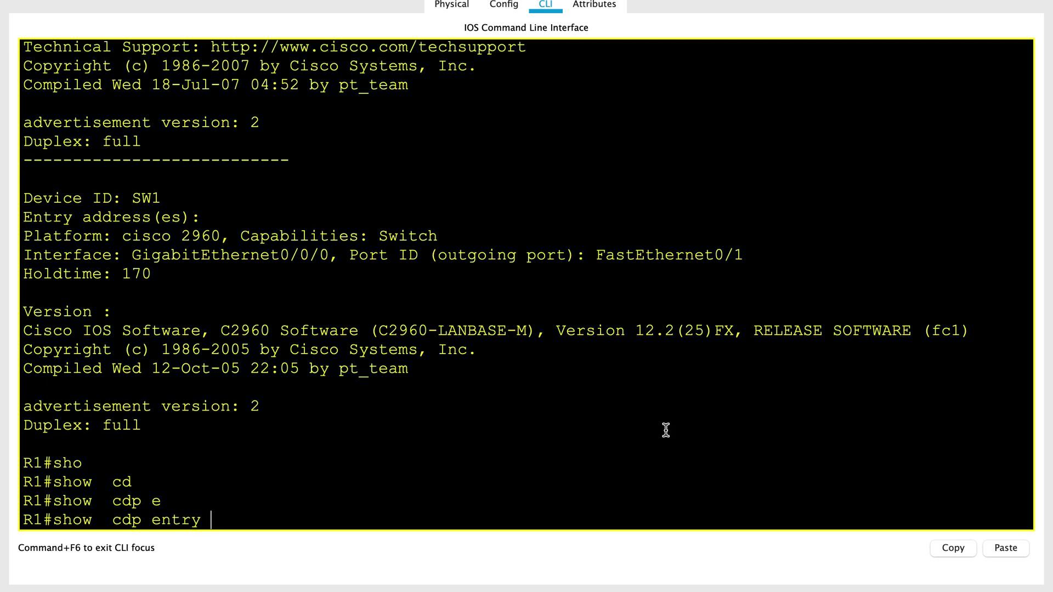
text(SW1)
key(Return)
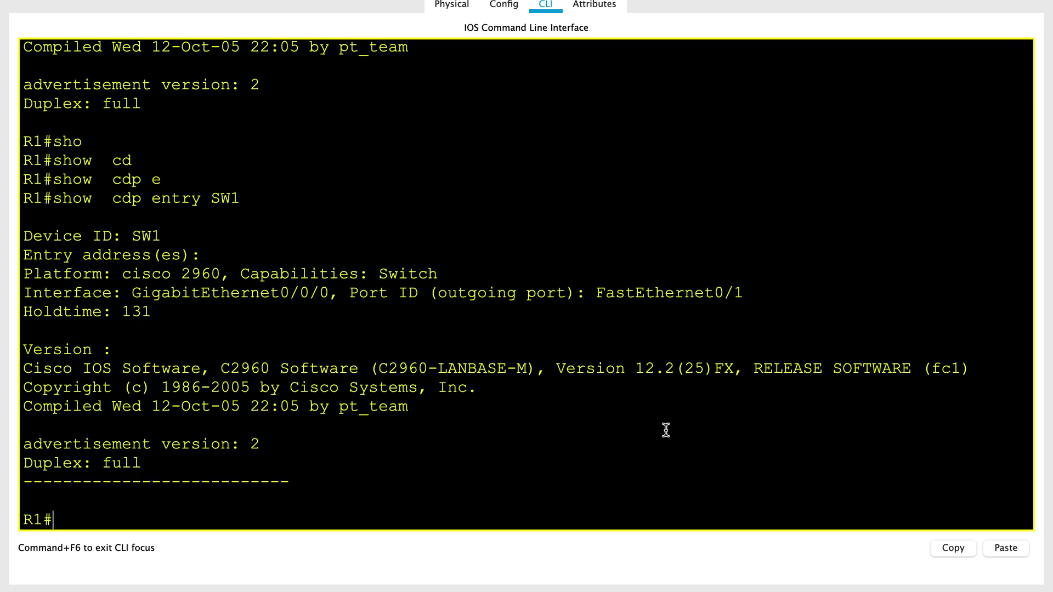
Step: Edit the recalled command to 'show cdp entry R2' and run it
key(Up)
key(BackSpace)
key(BackSpace)
text(4)
key(BackSpace)
key(BackSpace)
text(ry r)
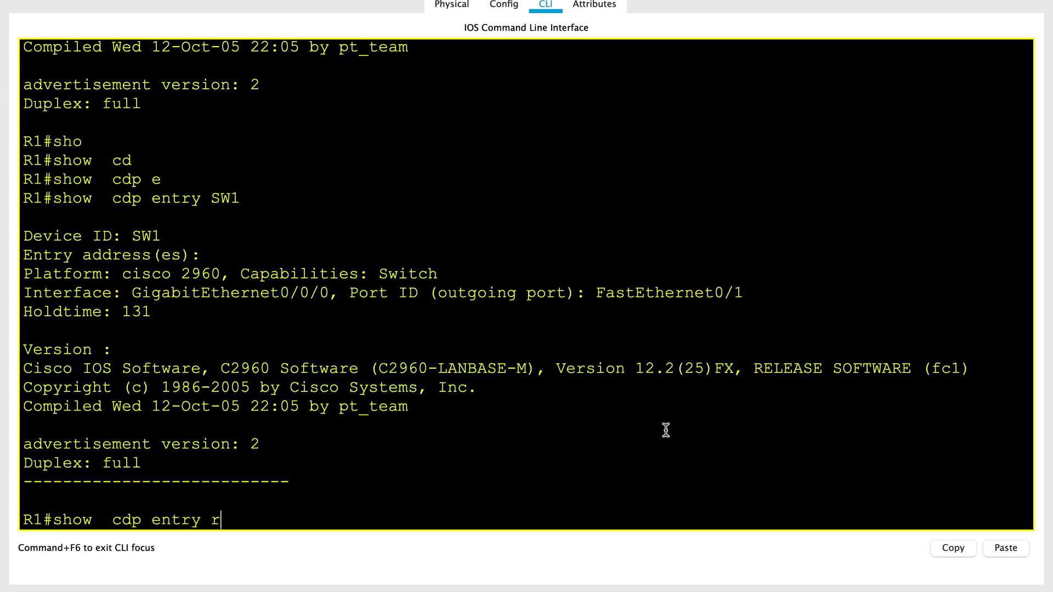
text(2)
key(Return)
key(Up)
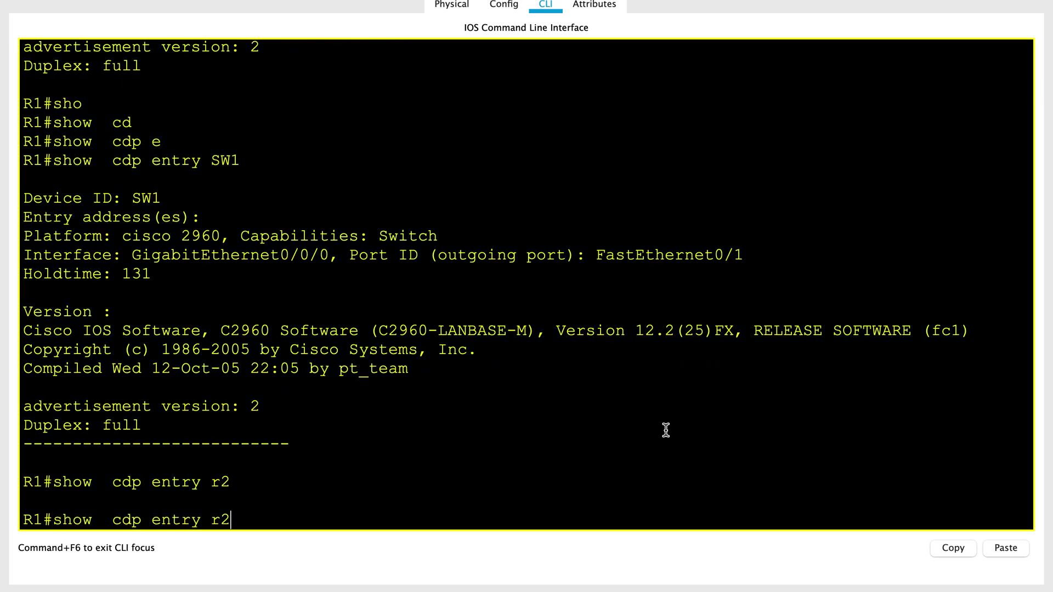
key(BackSpace)
key(BackSpace)
text(R2)
key(Return)
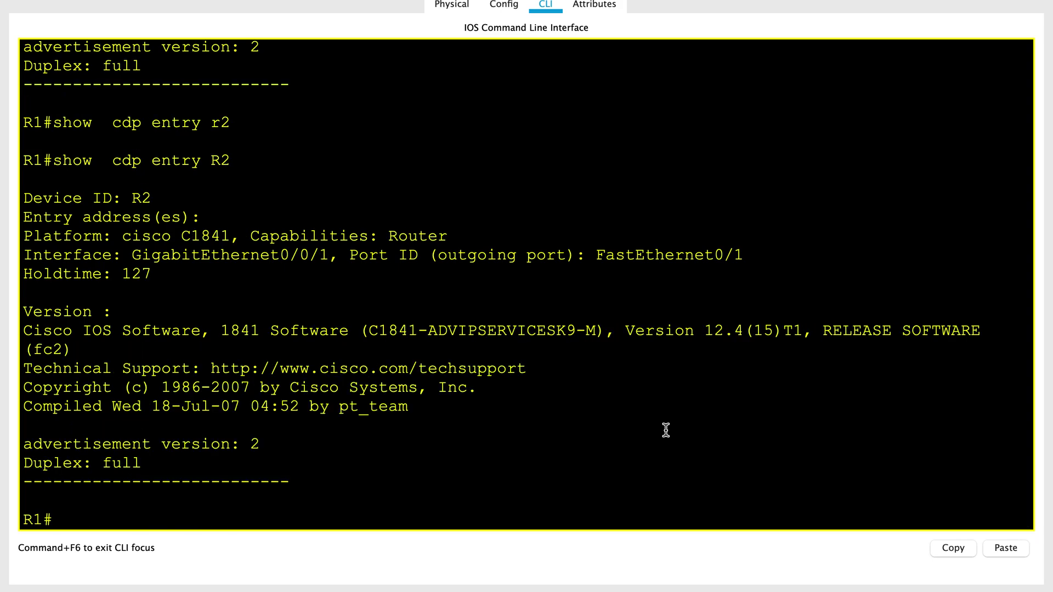